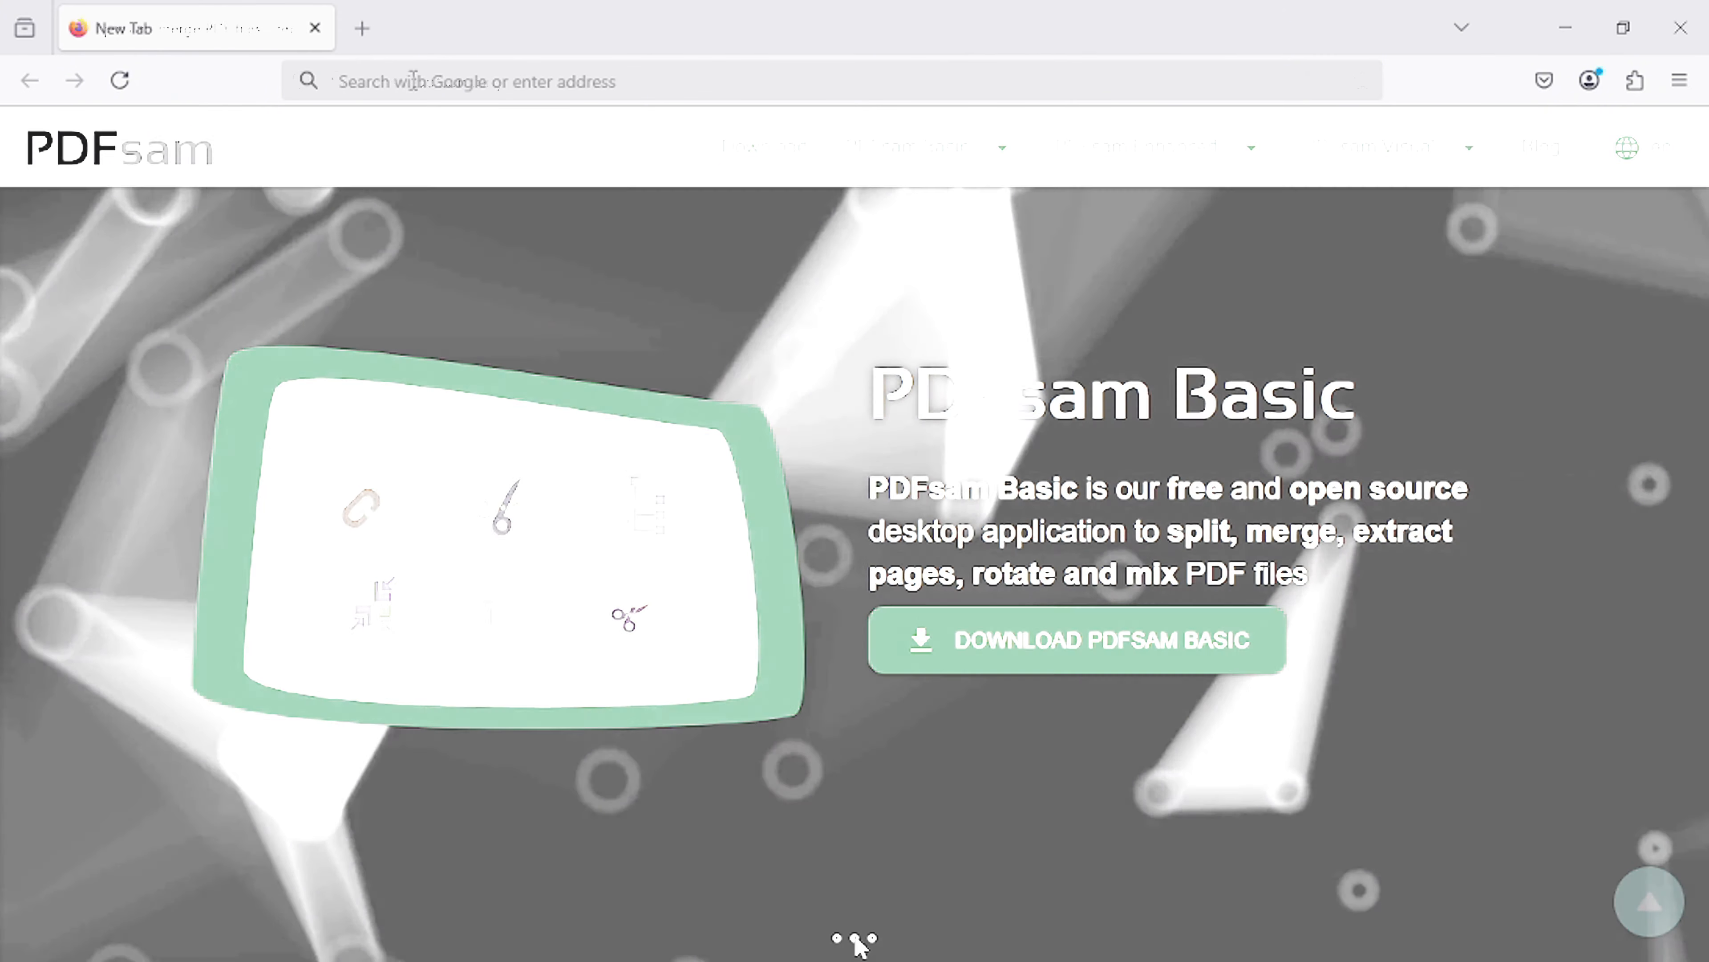
- Go to pdfsam.org and open the download page for PDFsam Basic
text(pdfs)
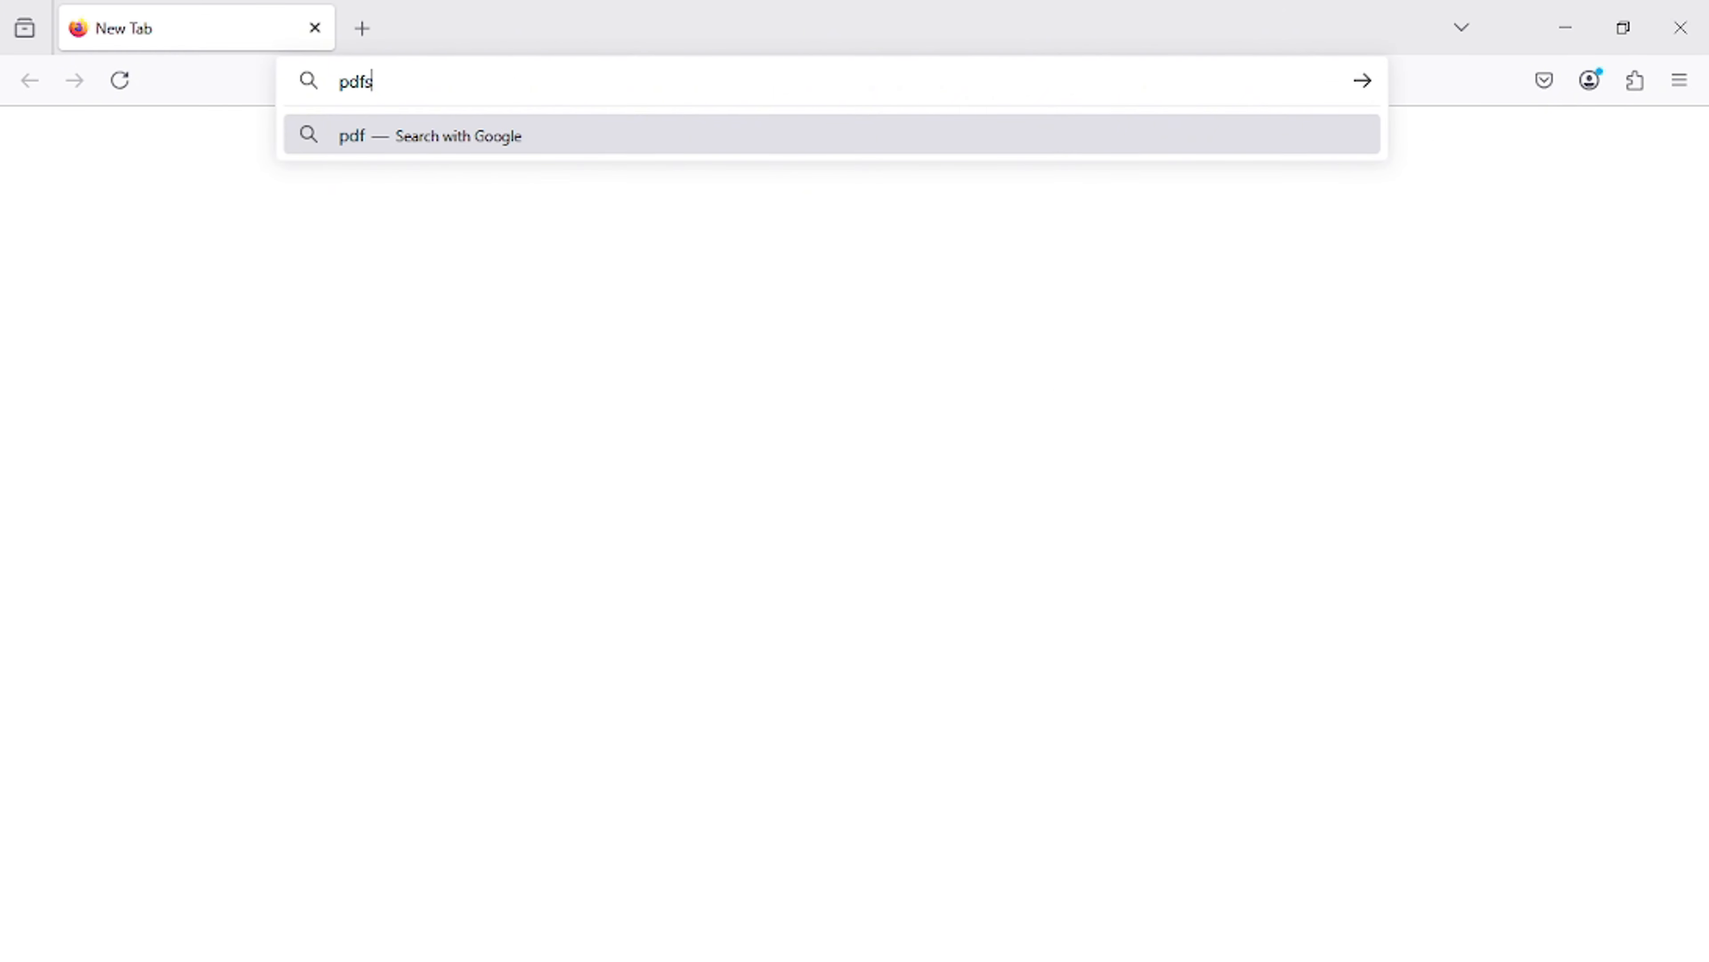
text(am.org)
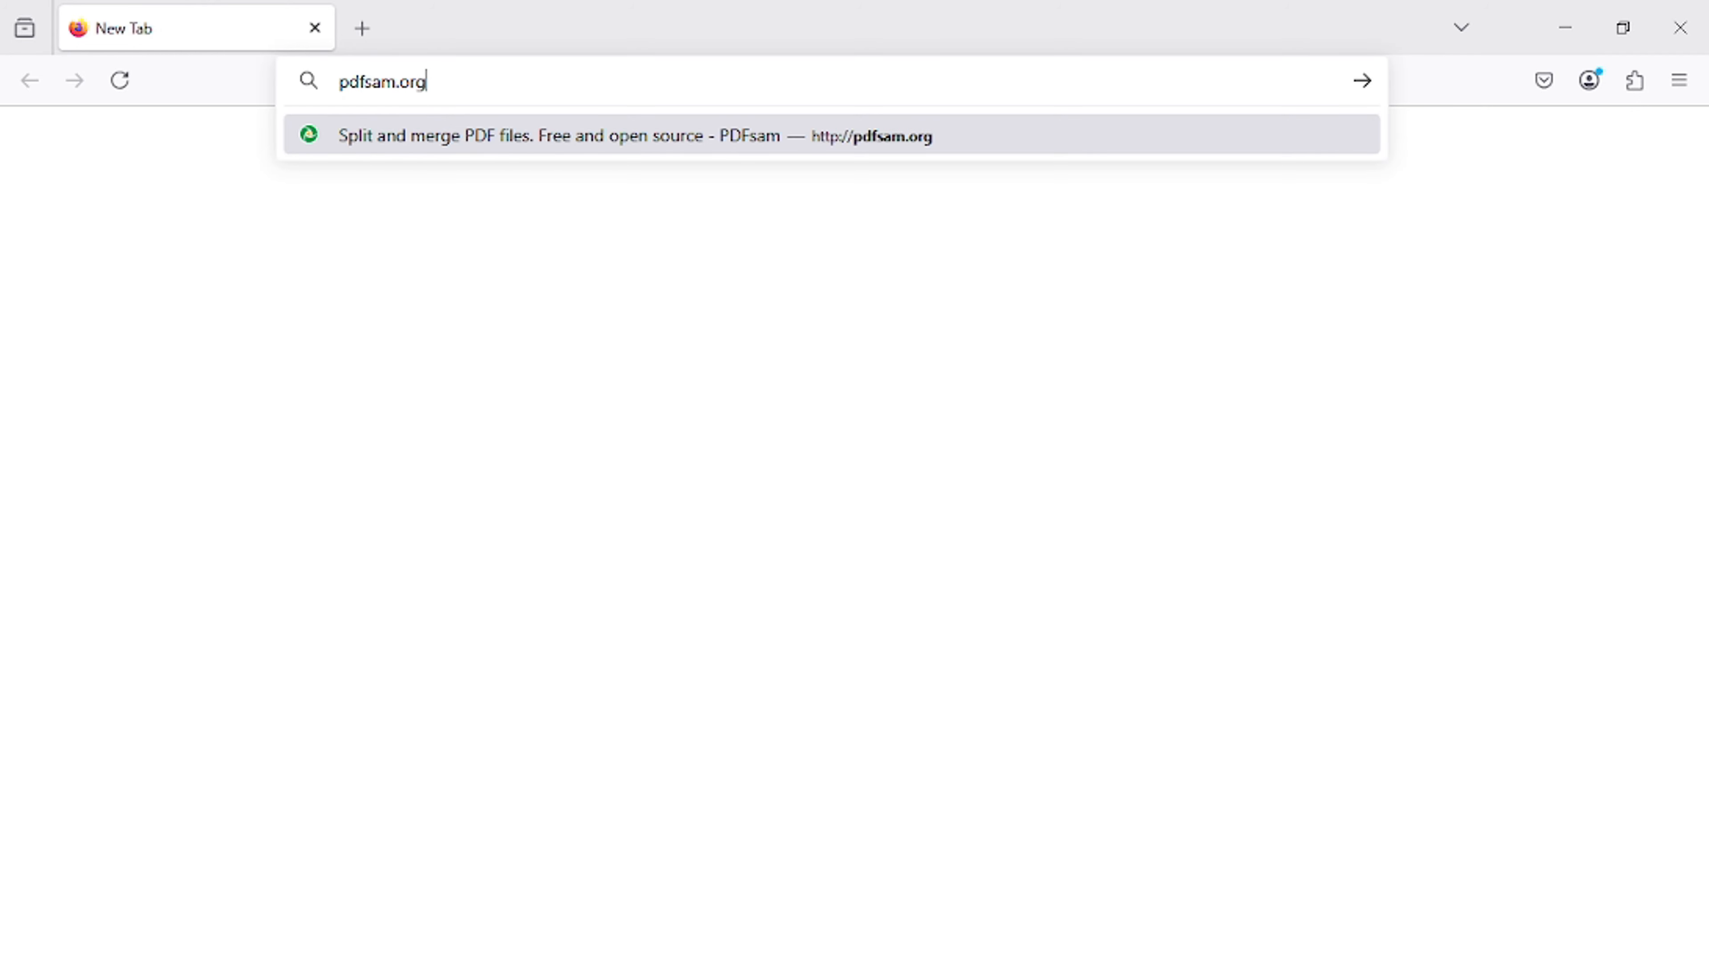
key(Return)
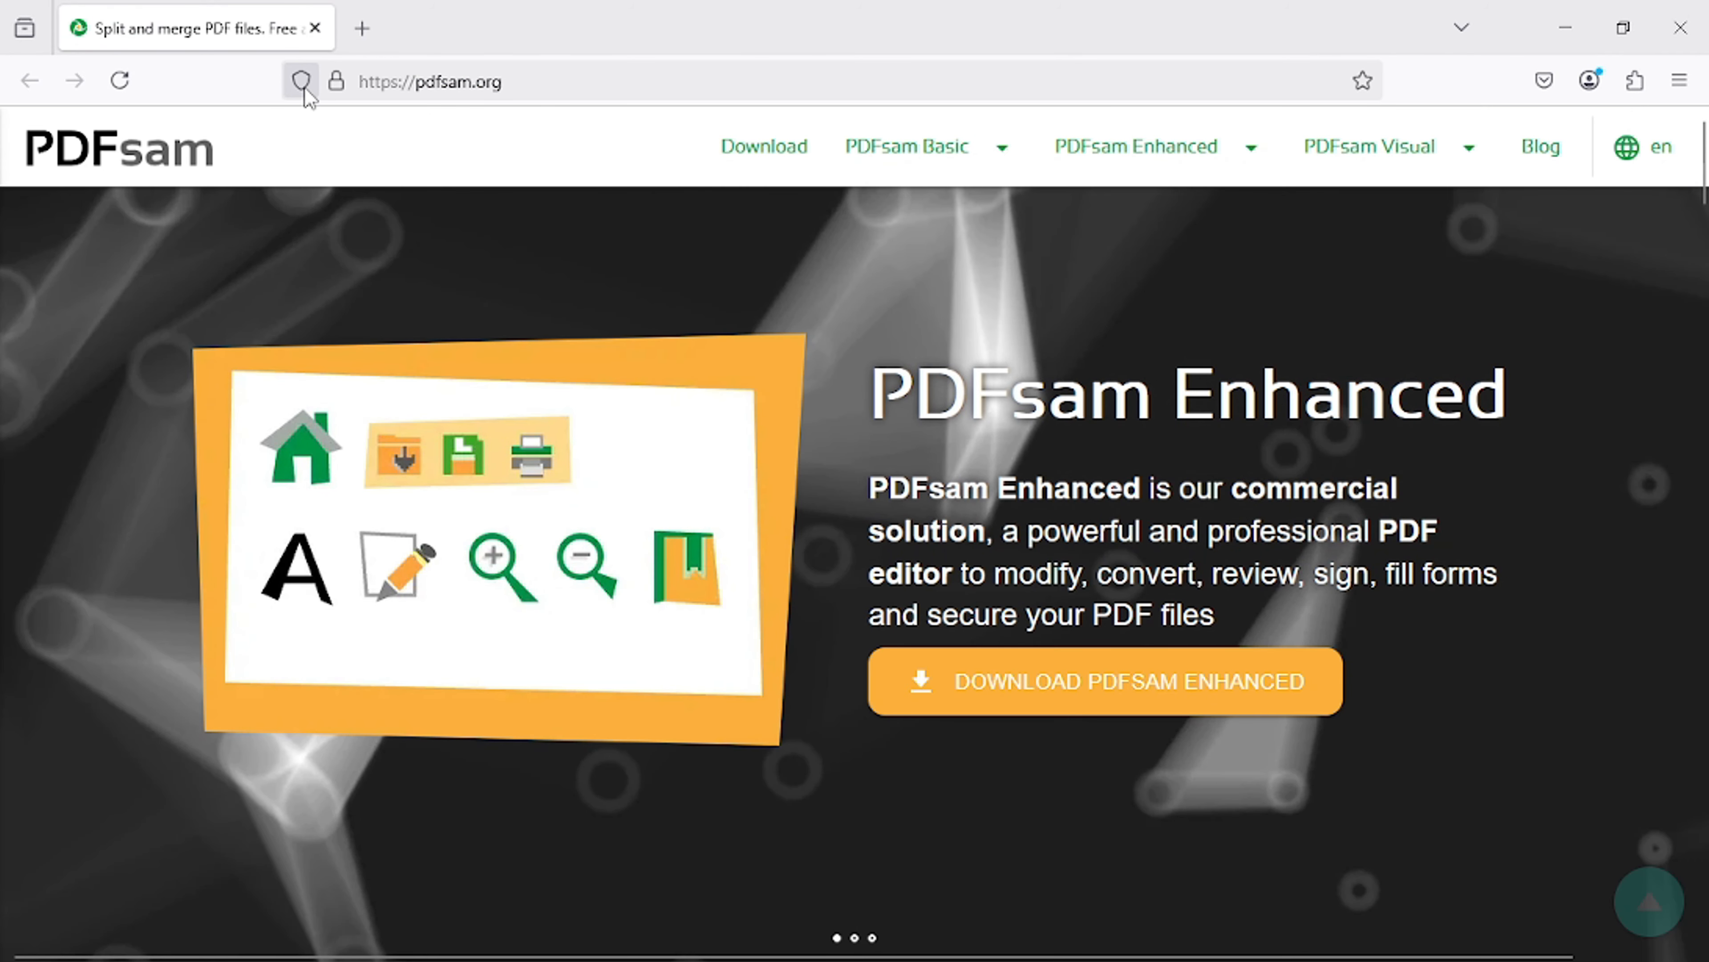
mouse_move(900, 138)
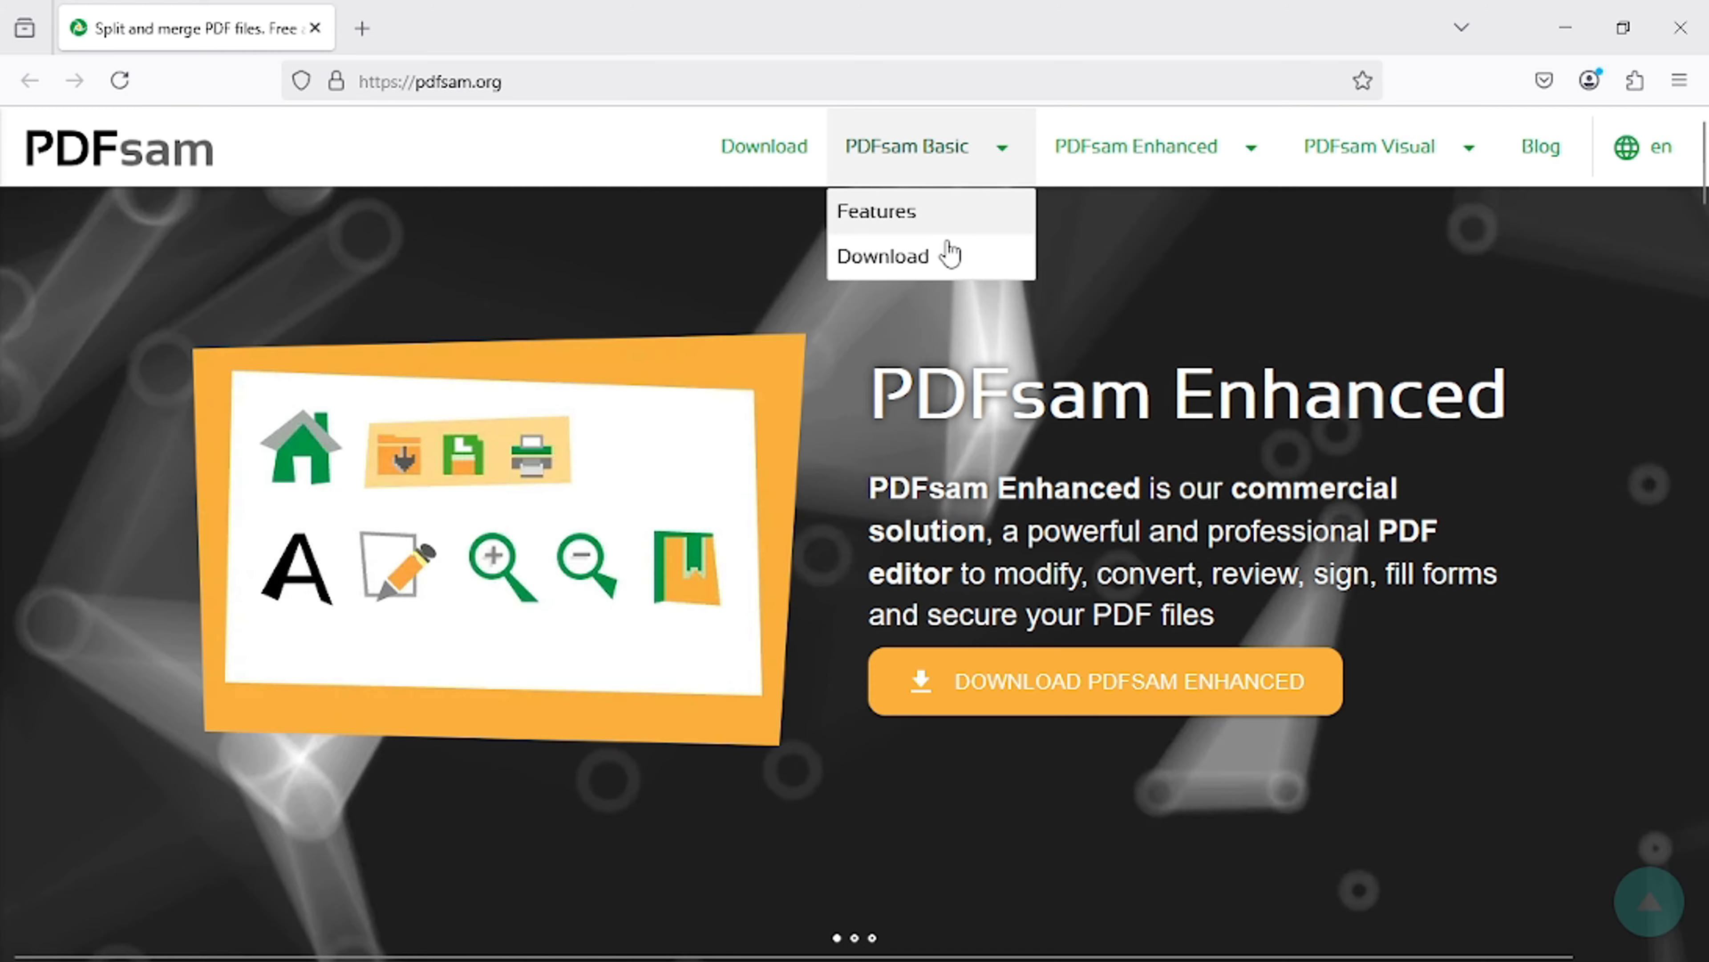
click(951, 262)
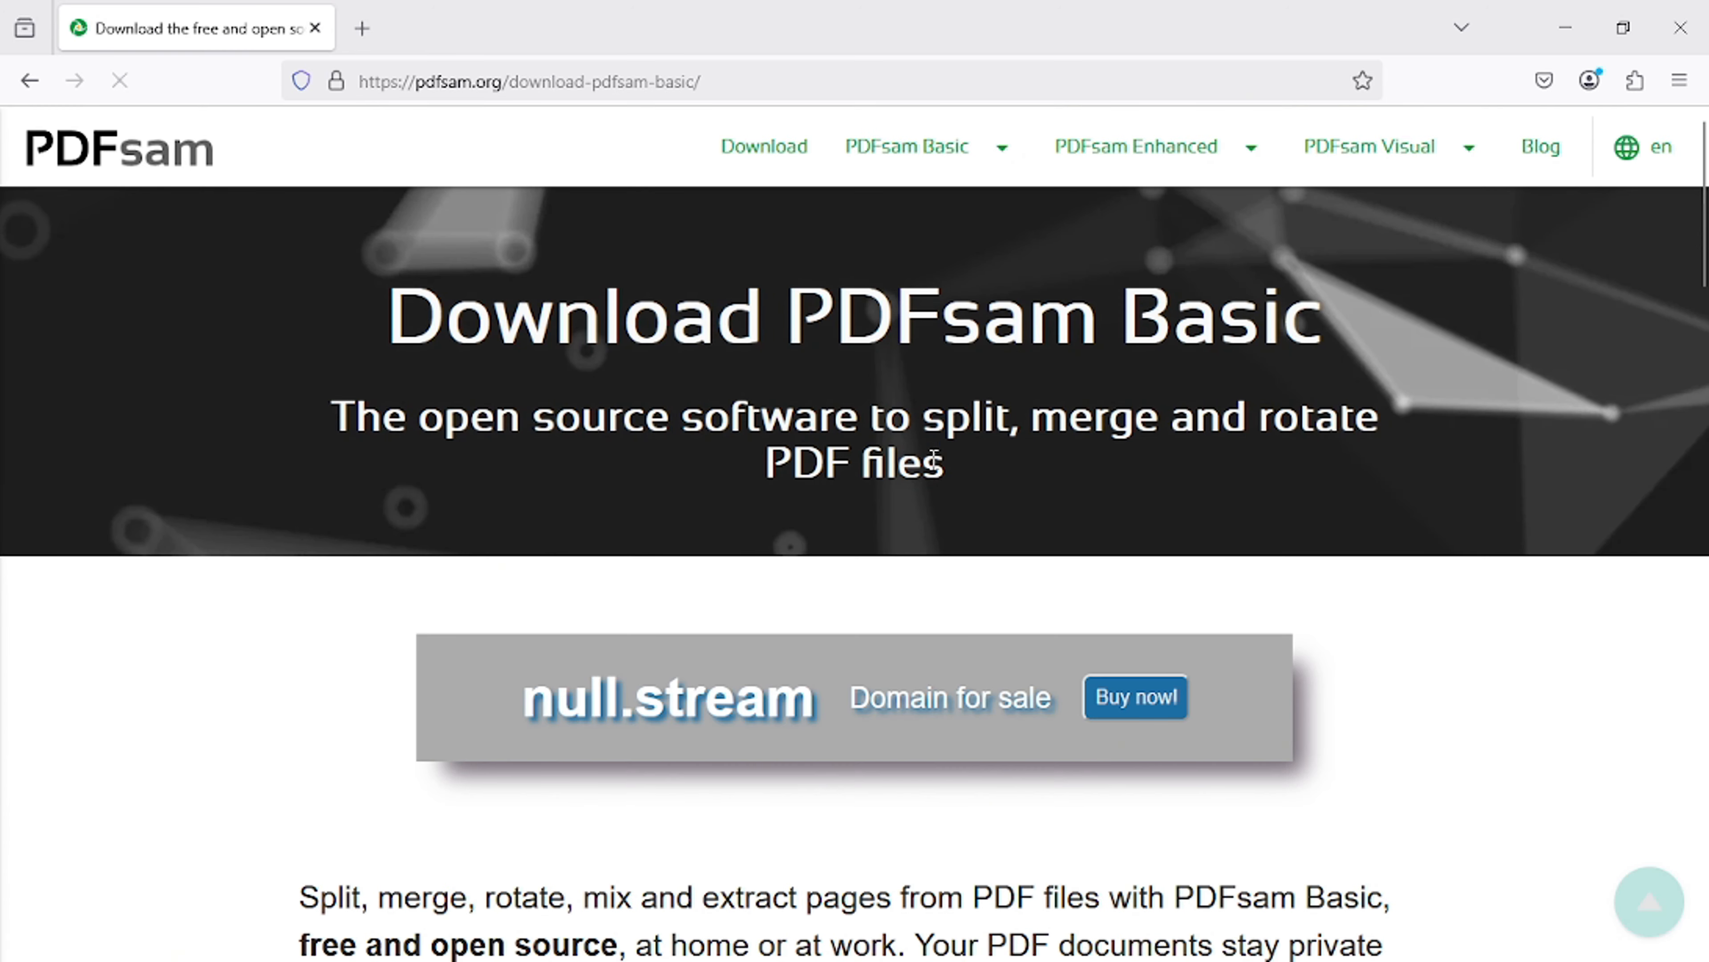
- Download the Windows 64-bit portable archive (.zip) of PDFsam Basic
scroll(839, 473, down, 5)
scroll(646, 518, down, 10)
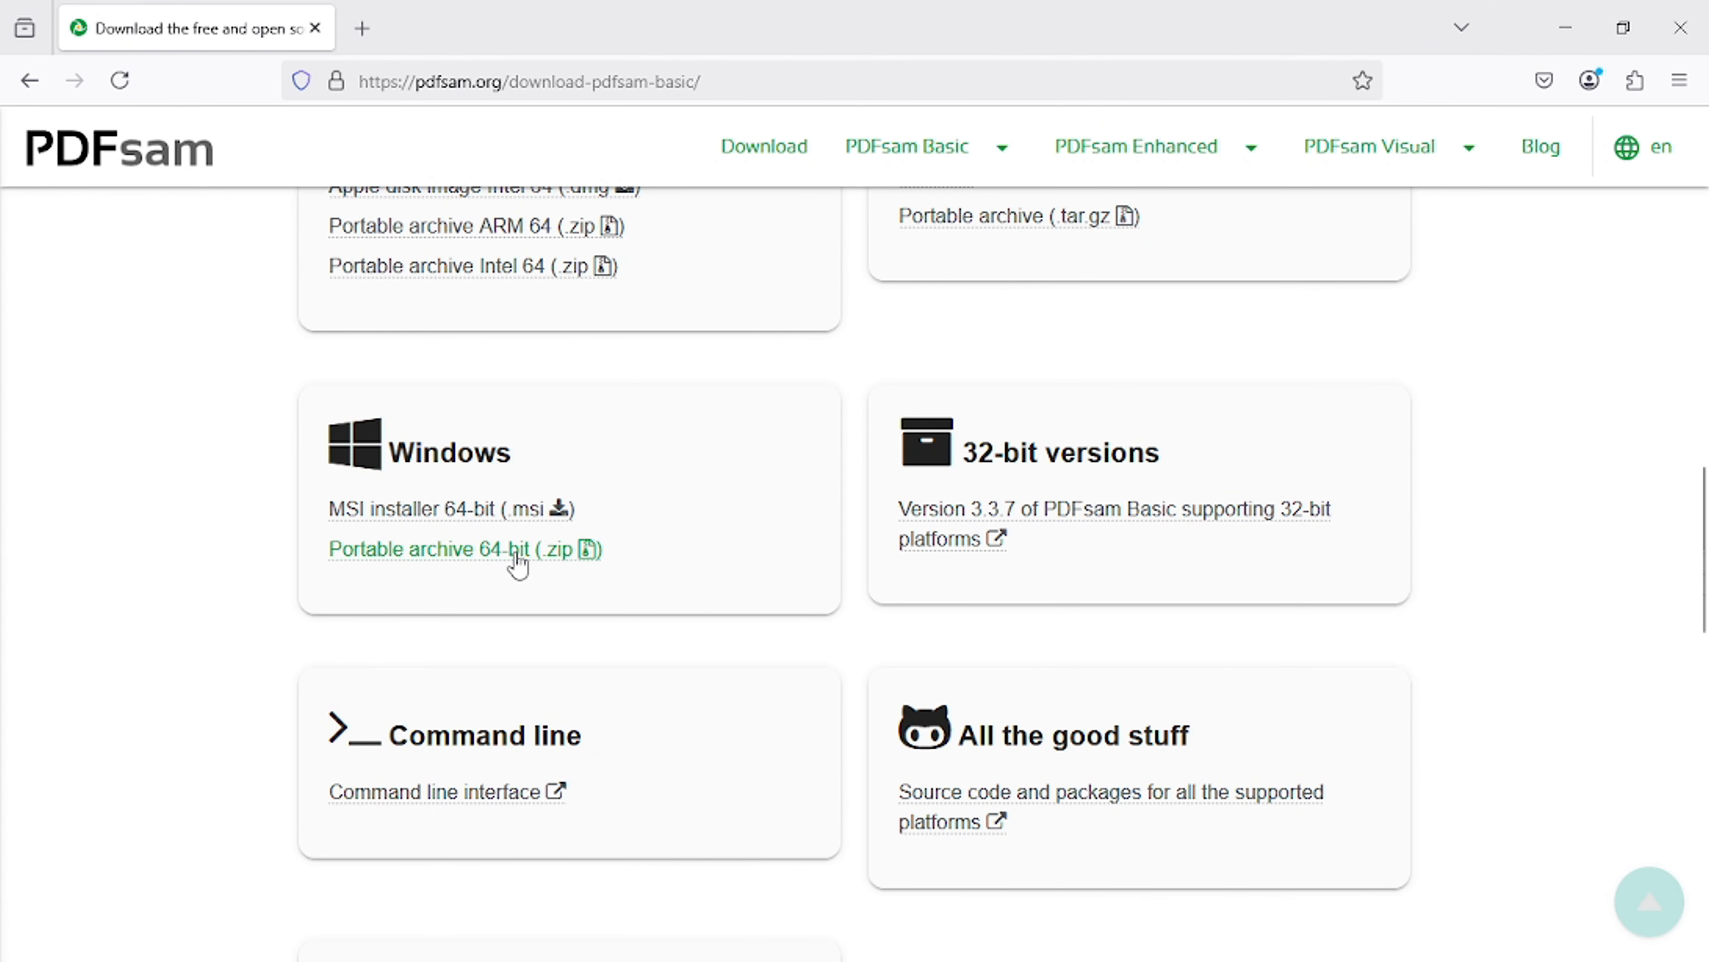
click(475, 557)
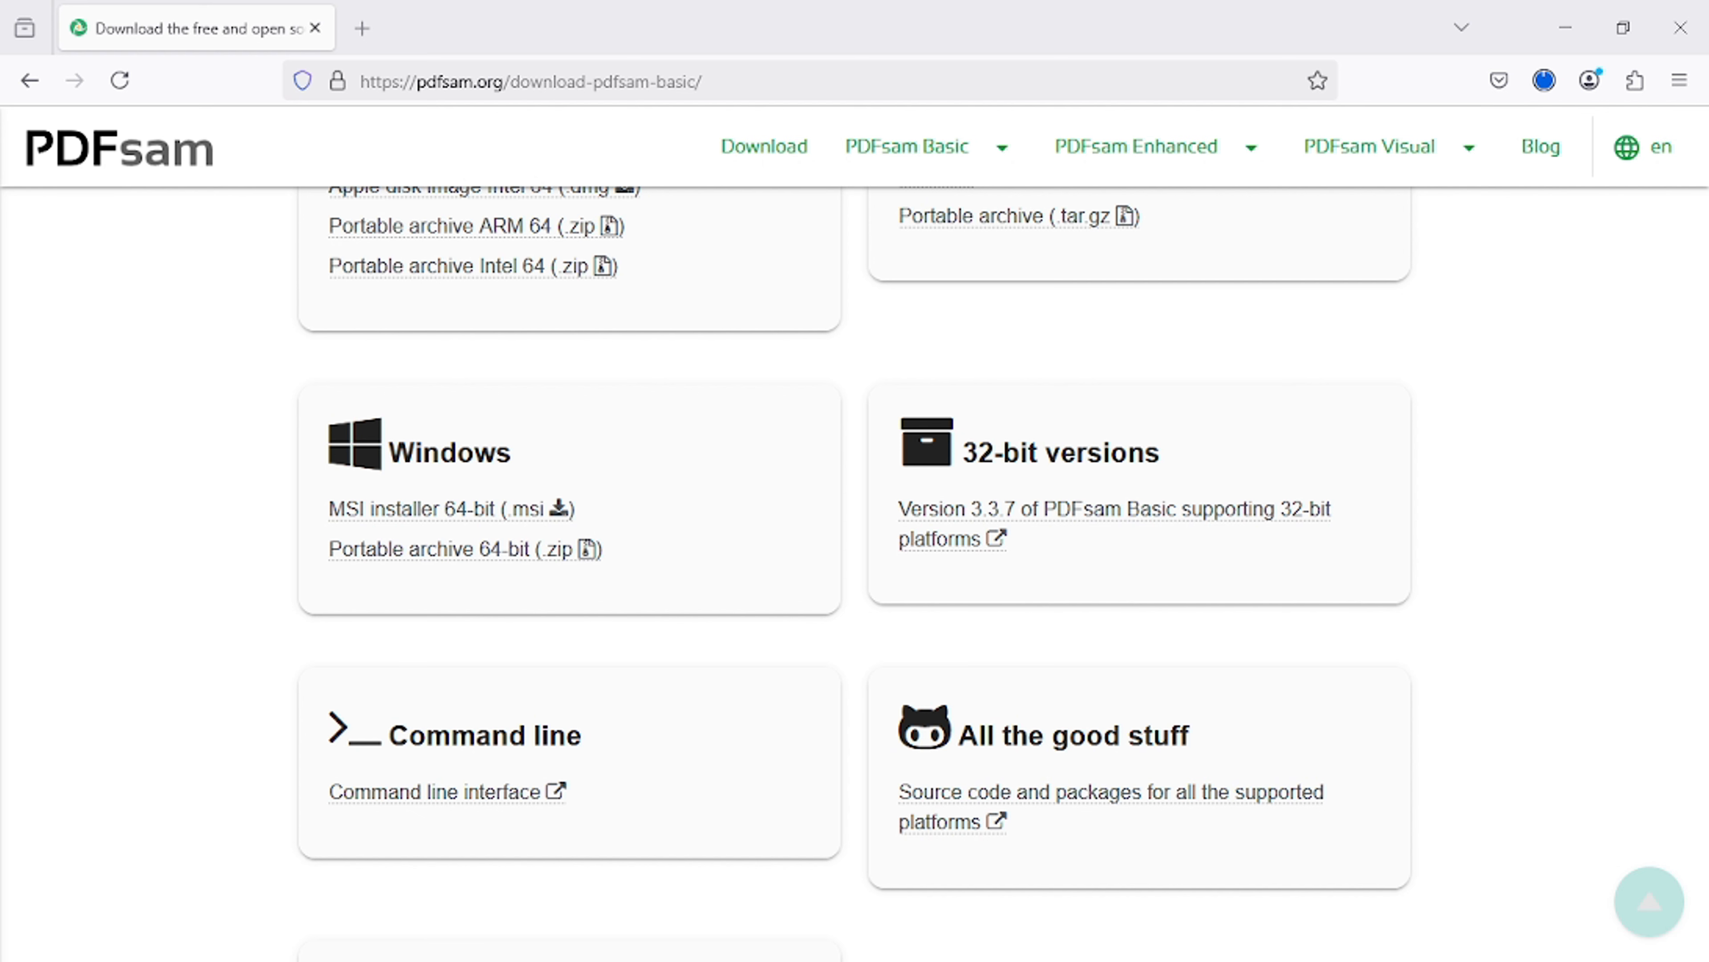
- In File Explorer, extract the downloaded pdfsam-basic-5.3.1-windows-x64 archive to the default folder inside Downloads
key(super+e)
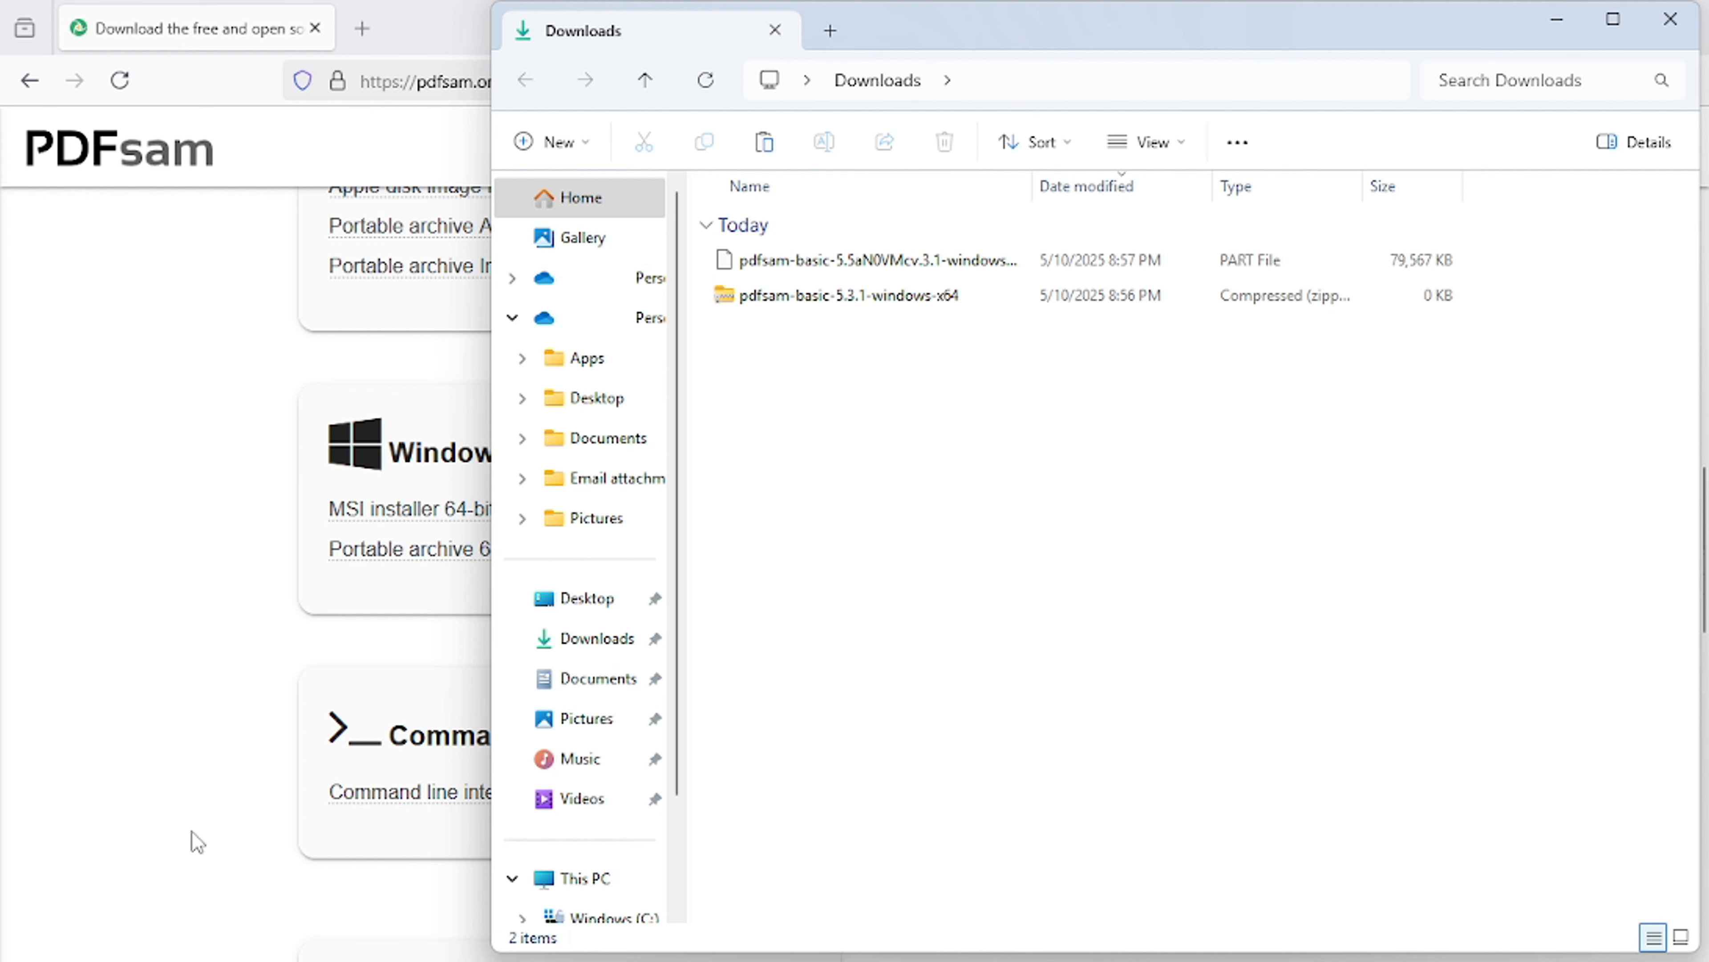
right_click(887, 272)
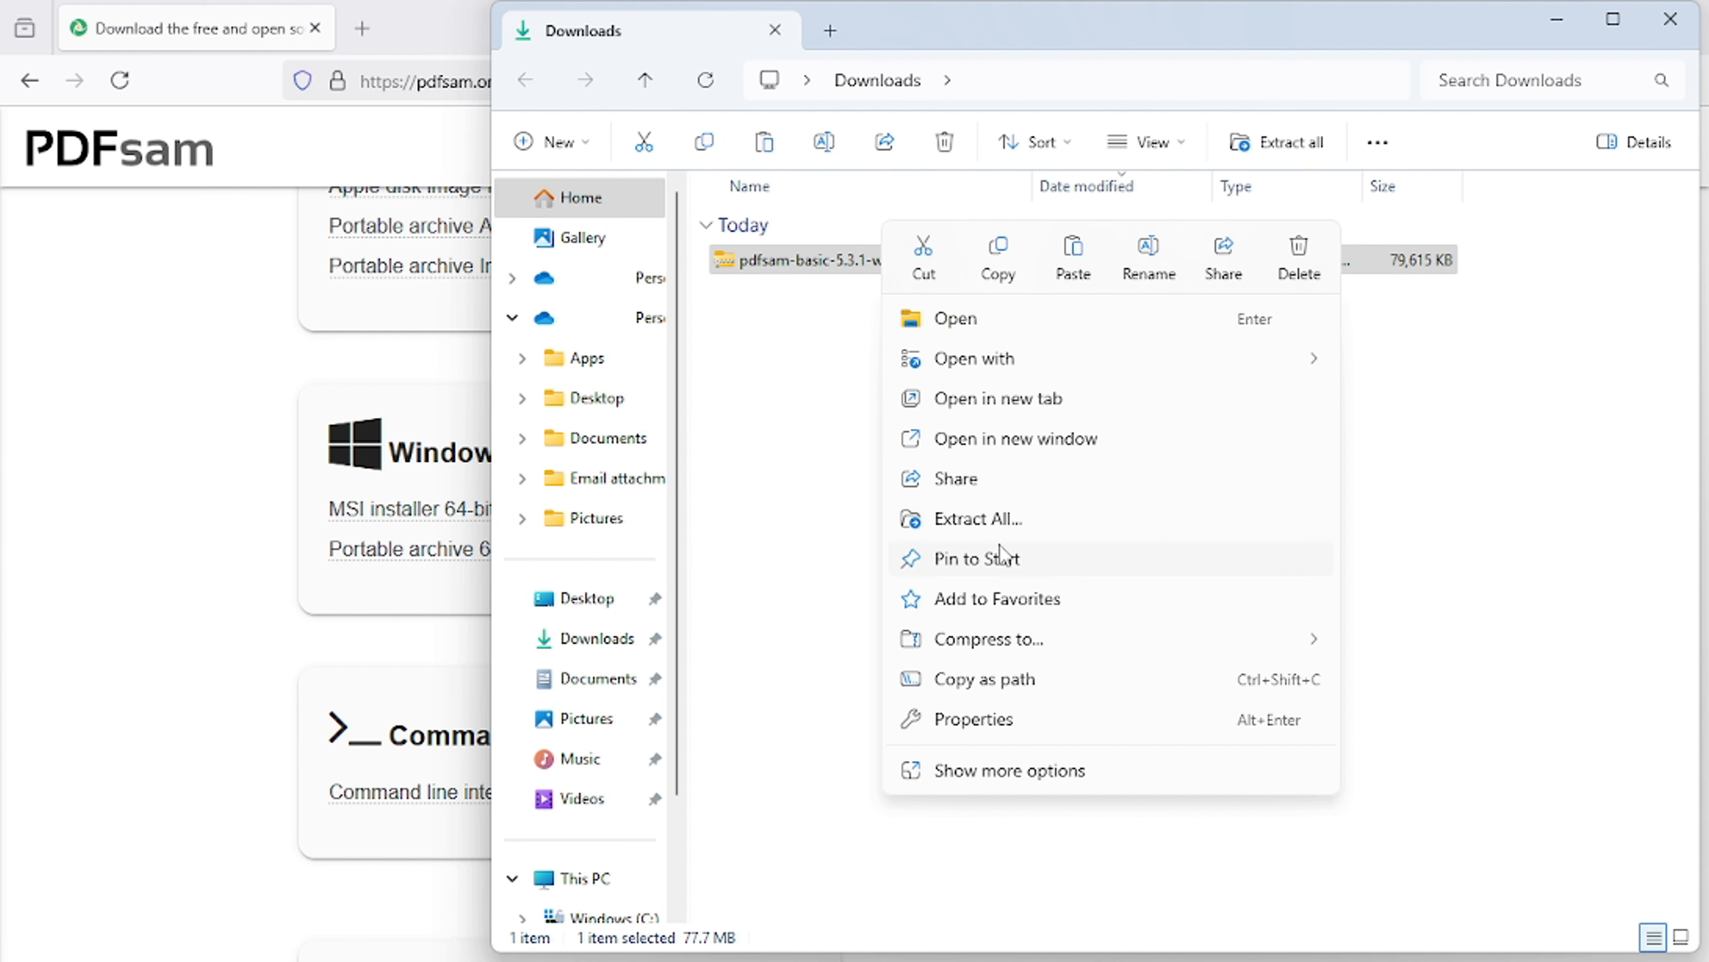
click(989, 518)
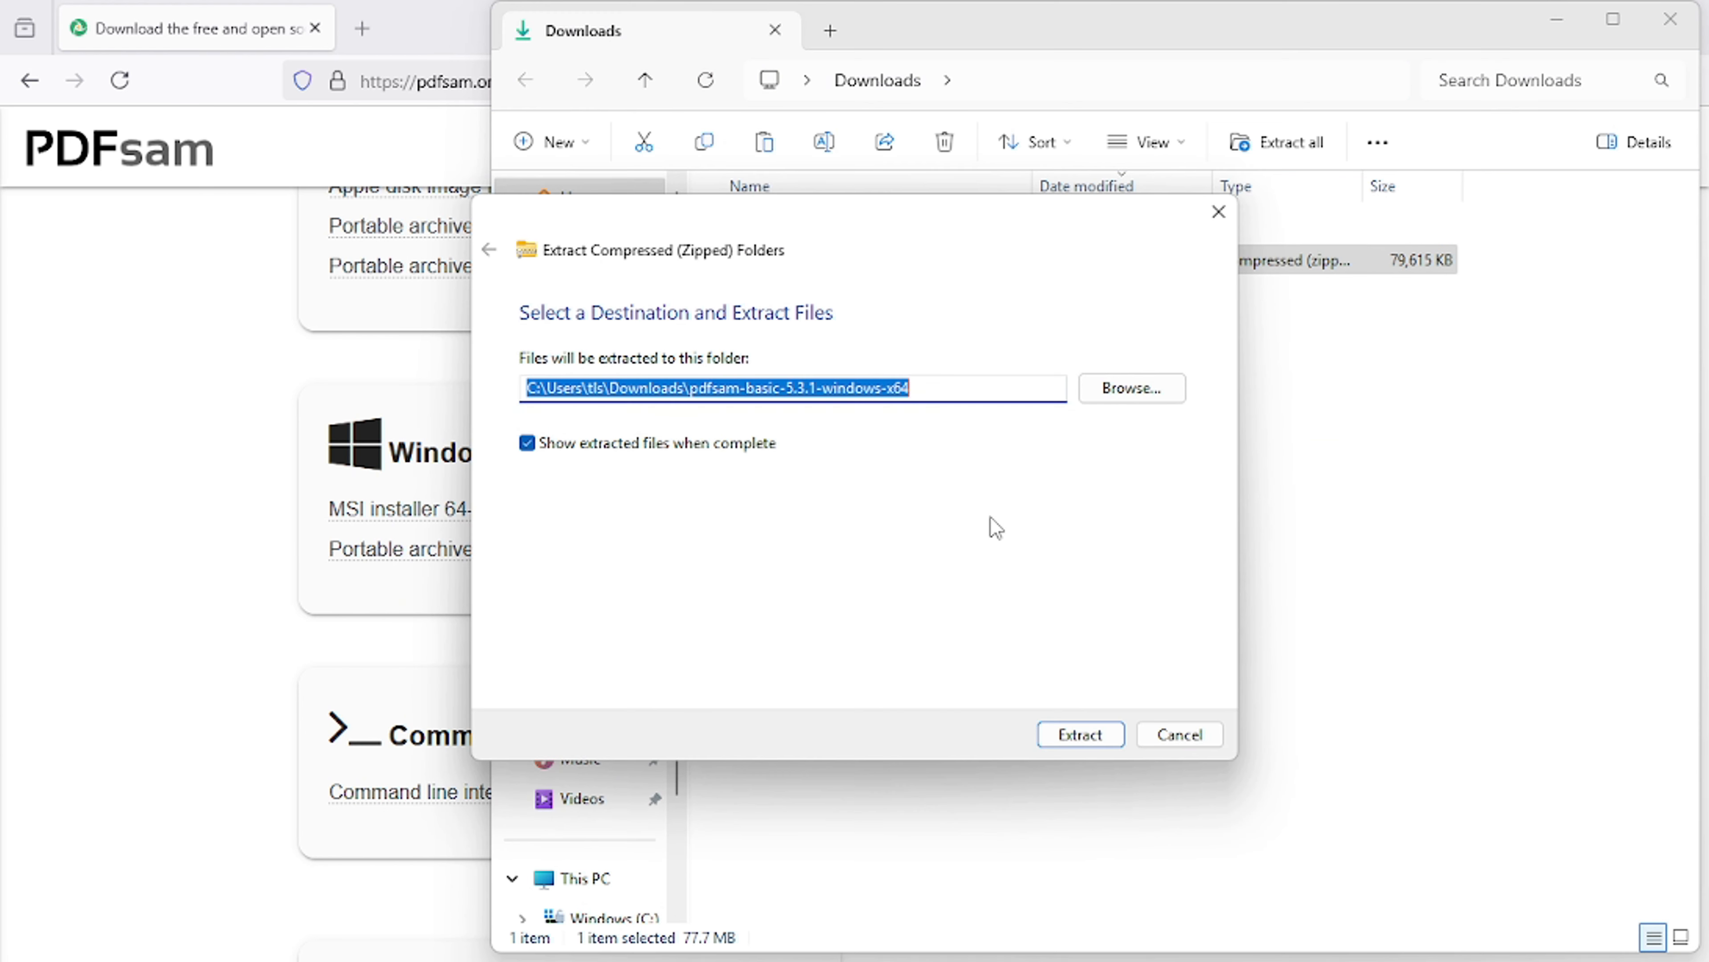
click(1089, 732)
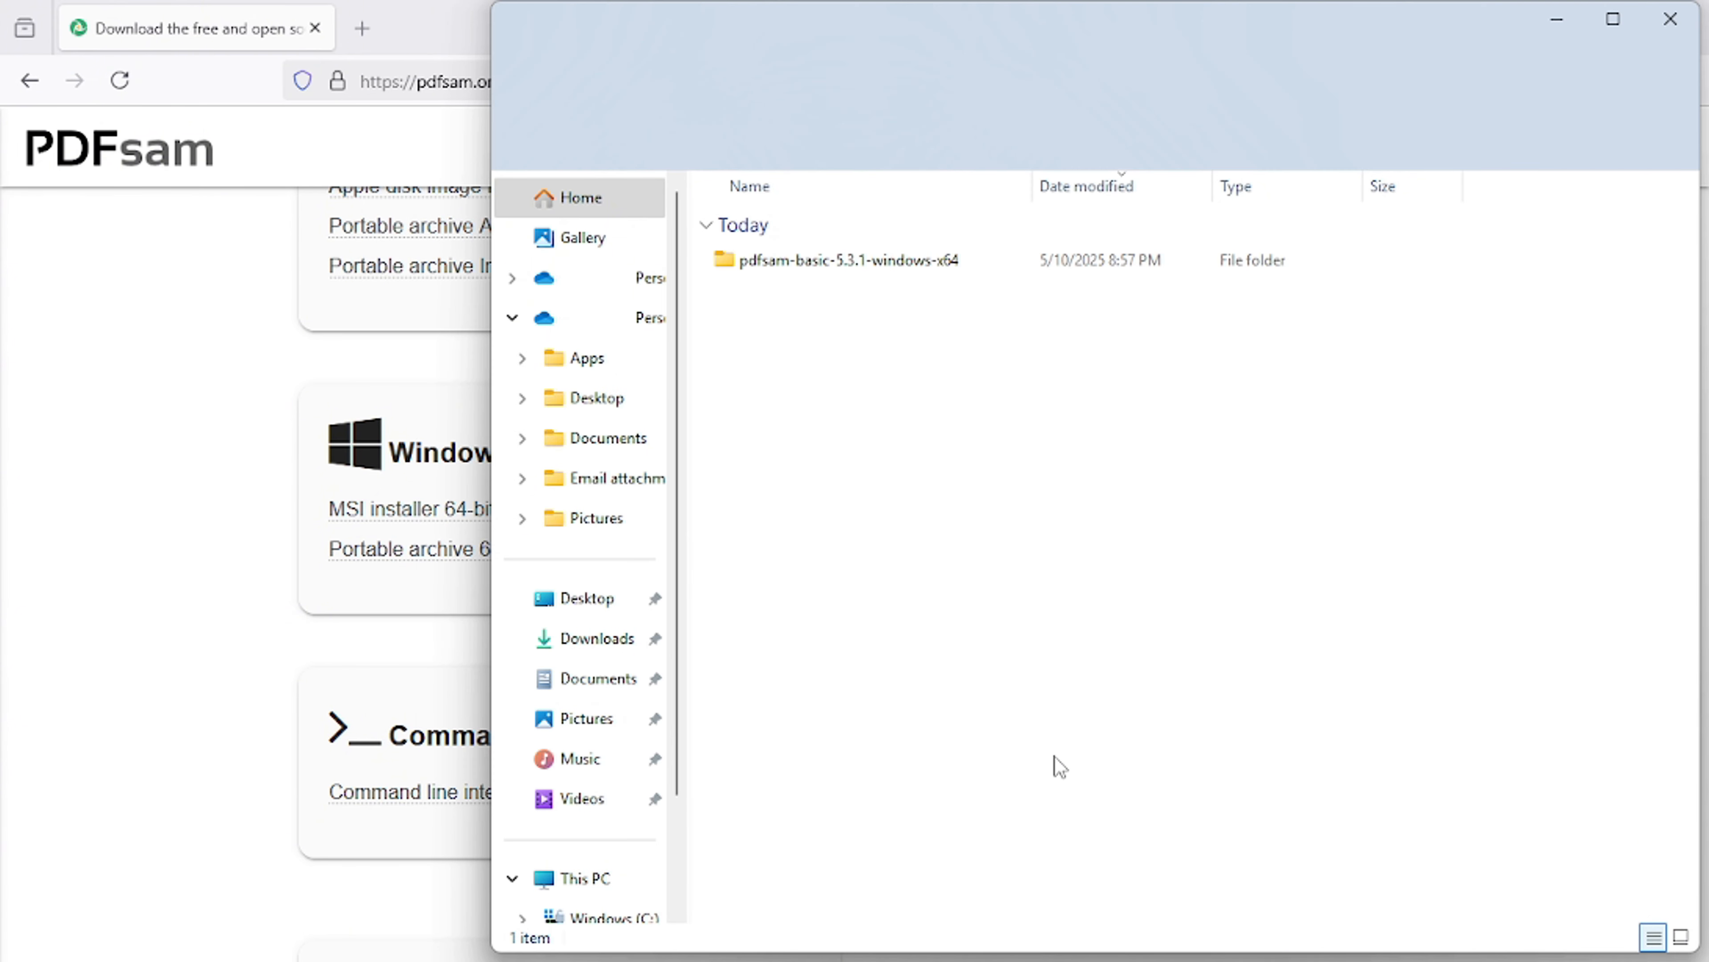
- Open the extracted pdfsam-basic-5.3.1-windows-x64 folder and launch the pdfsam application from it
click(819, 268)
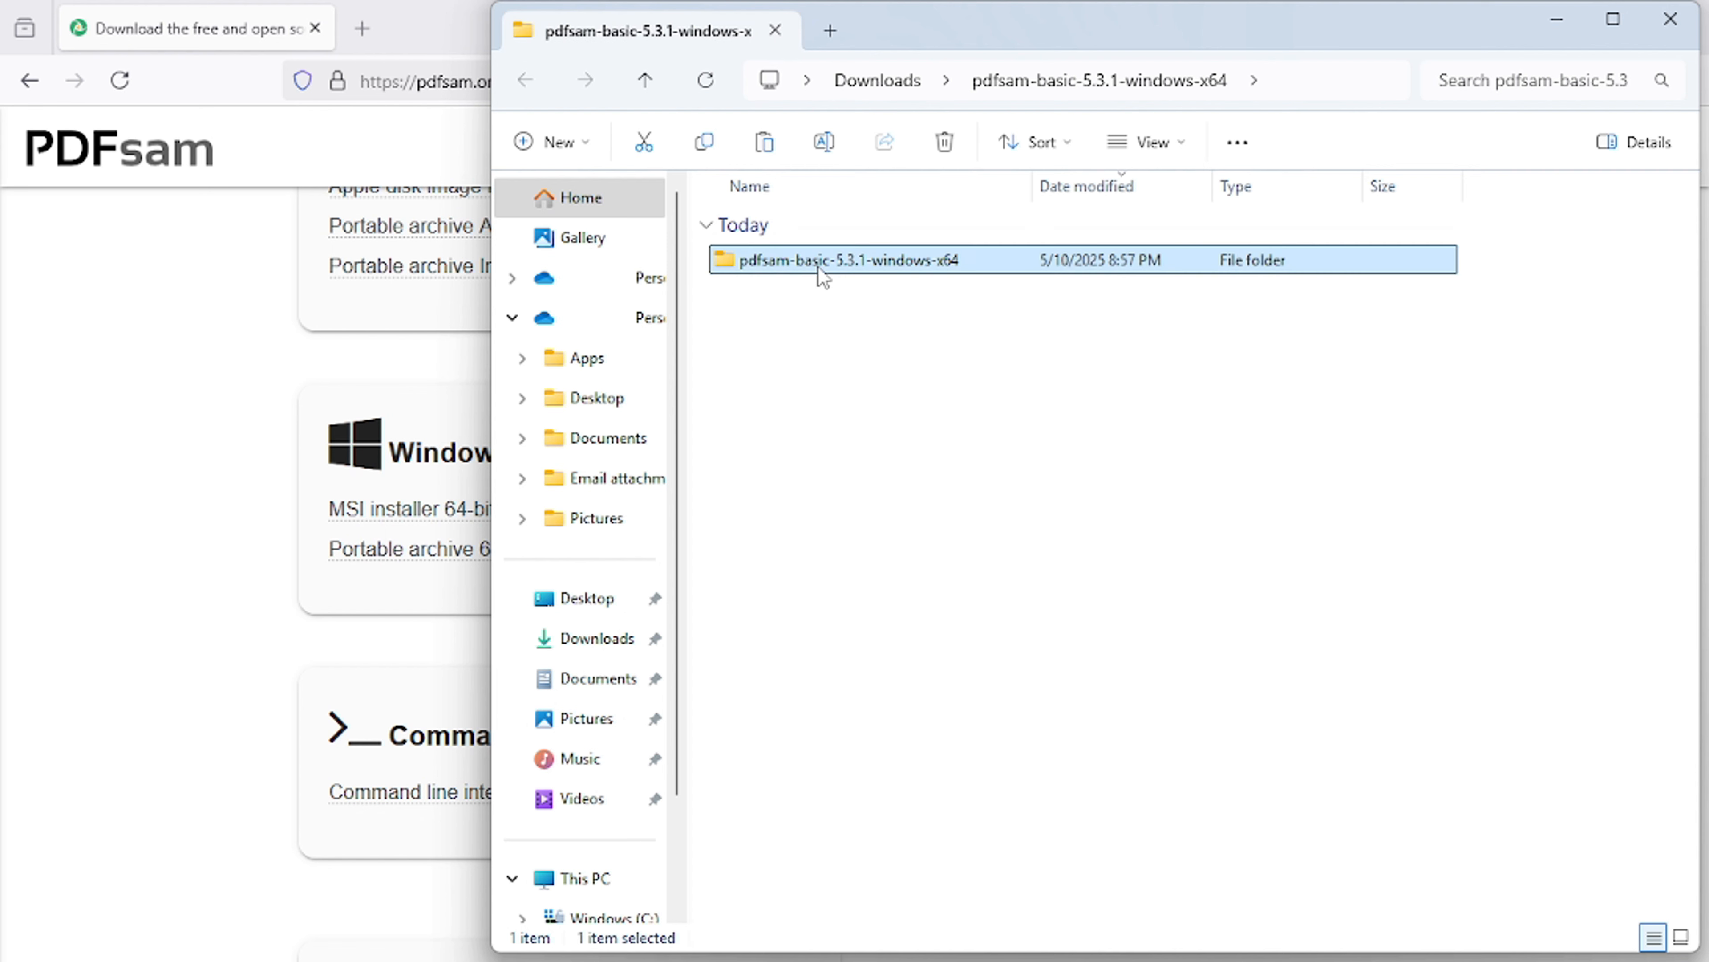
double_click(775, 261)
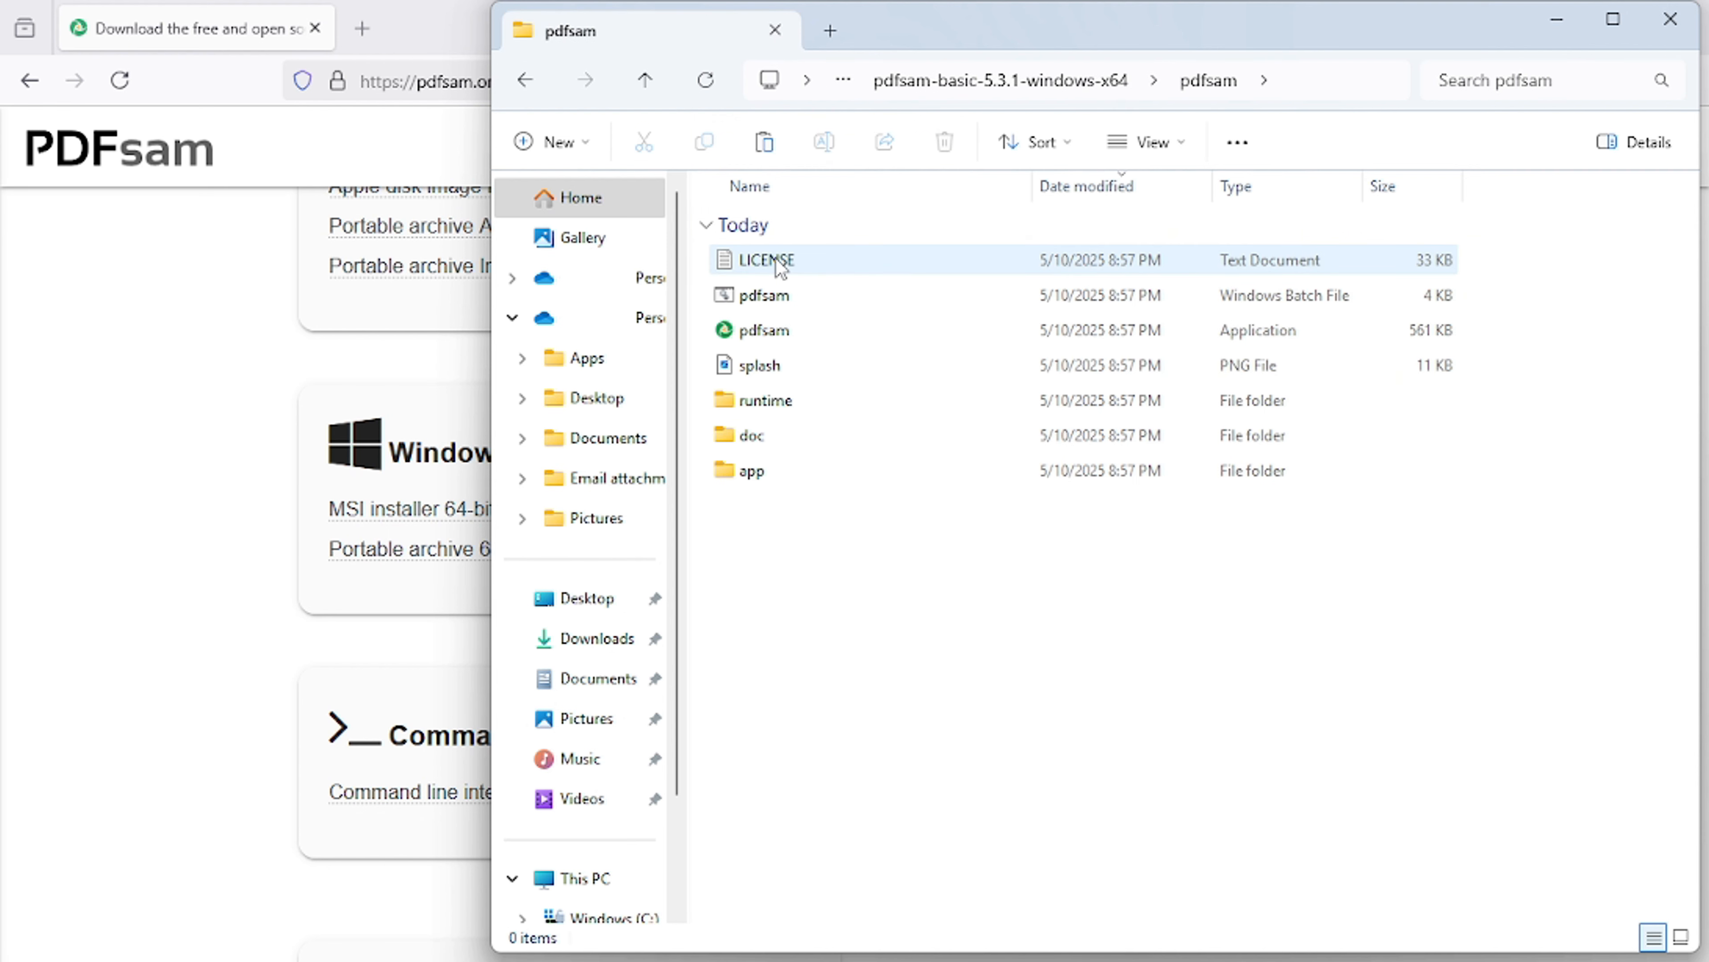
double_click(768, 331)
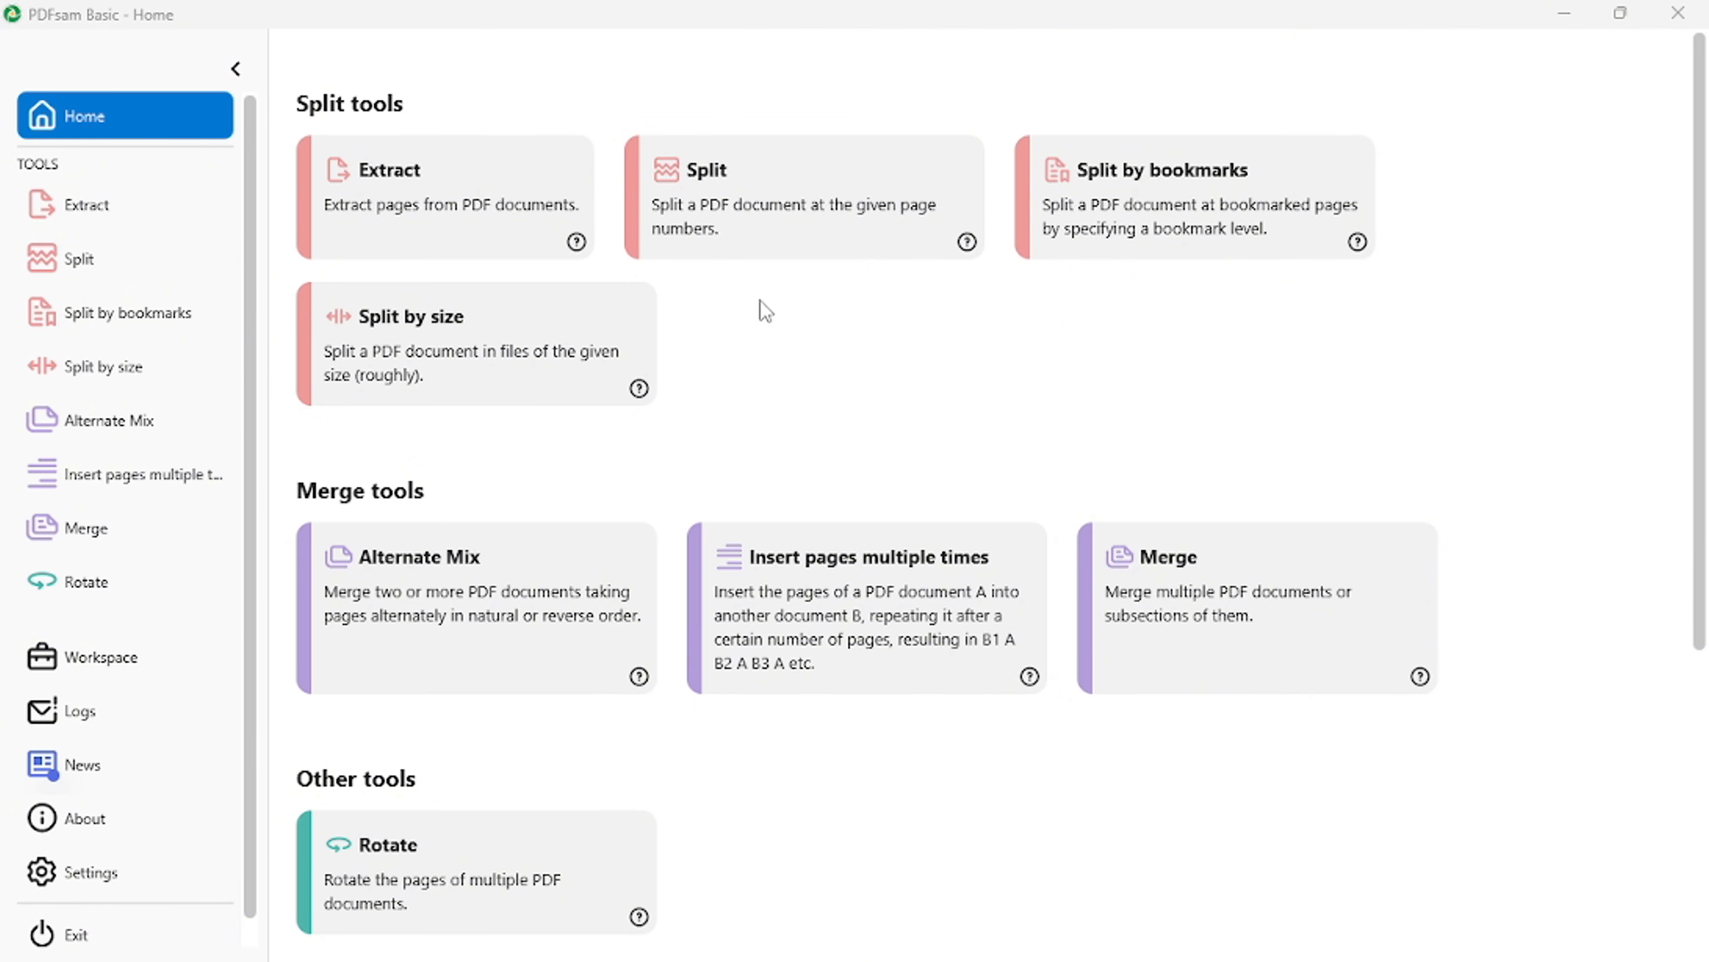
- Open the Split tool in PDFsam Basic and shrink its window to expose the Files folder beside it
click(782, 218)
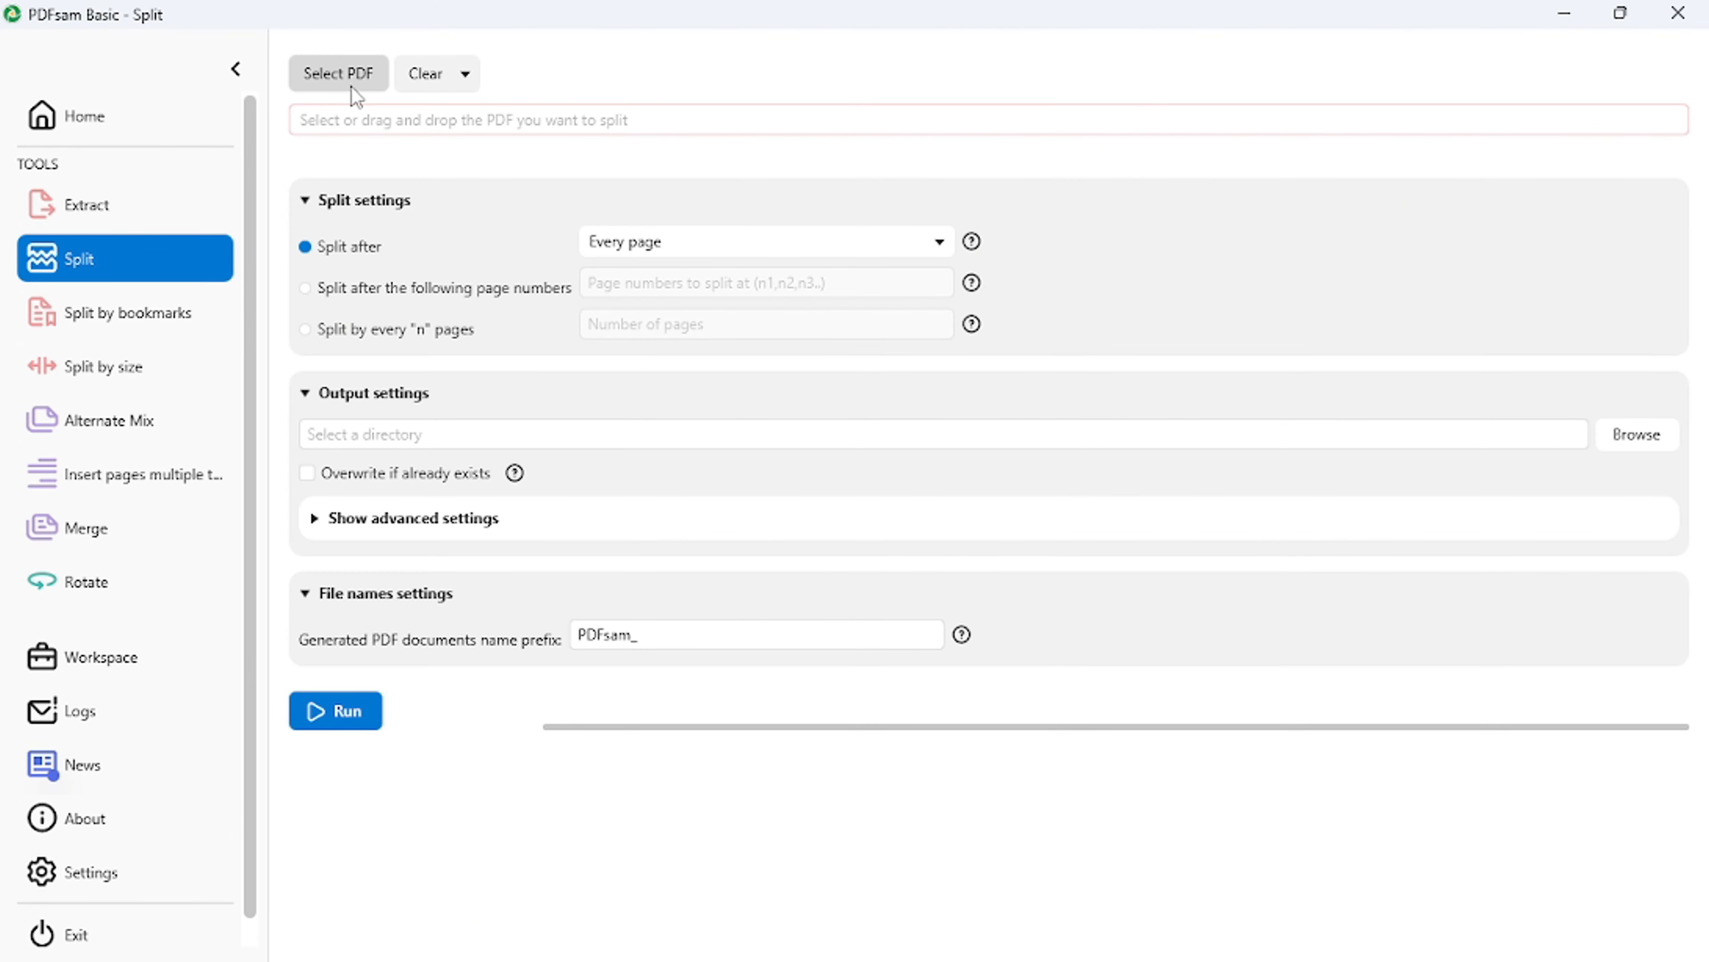
click(388, 117)
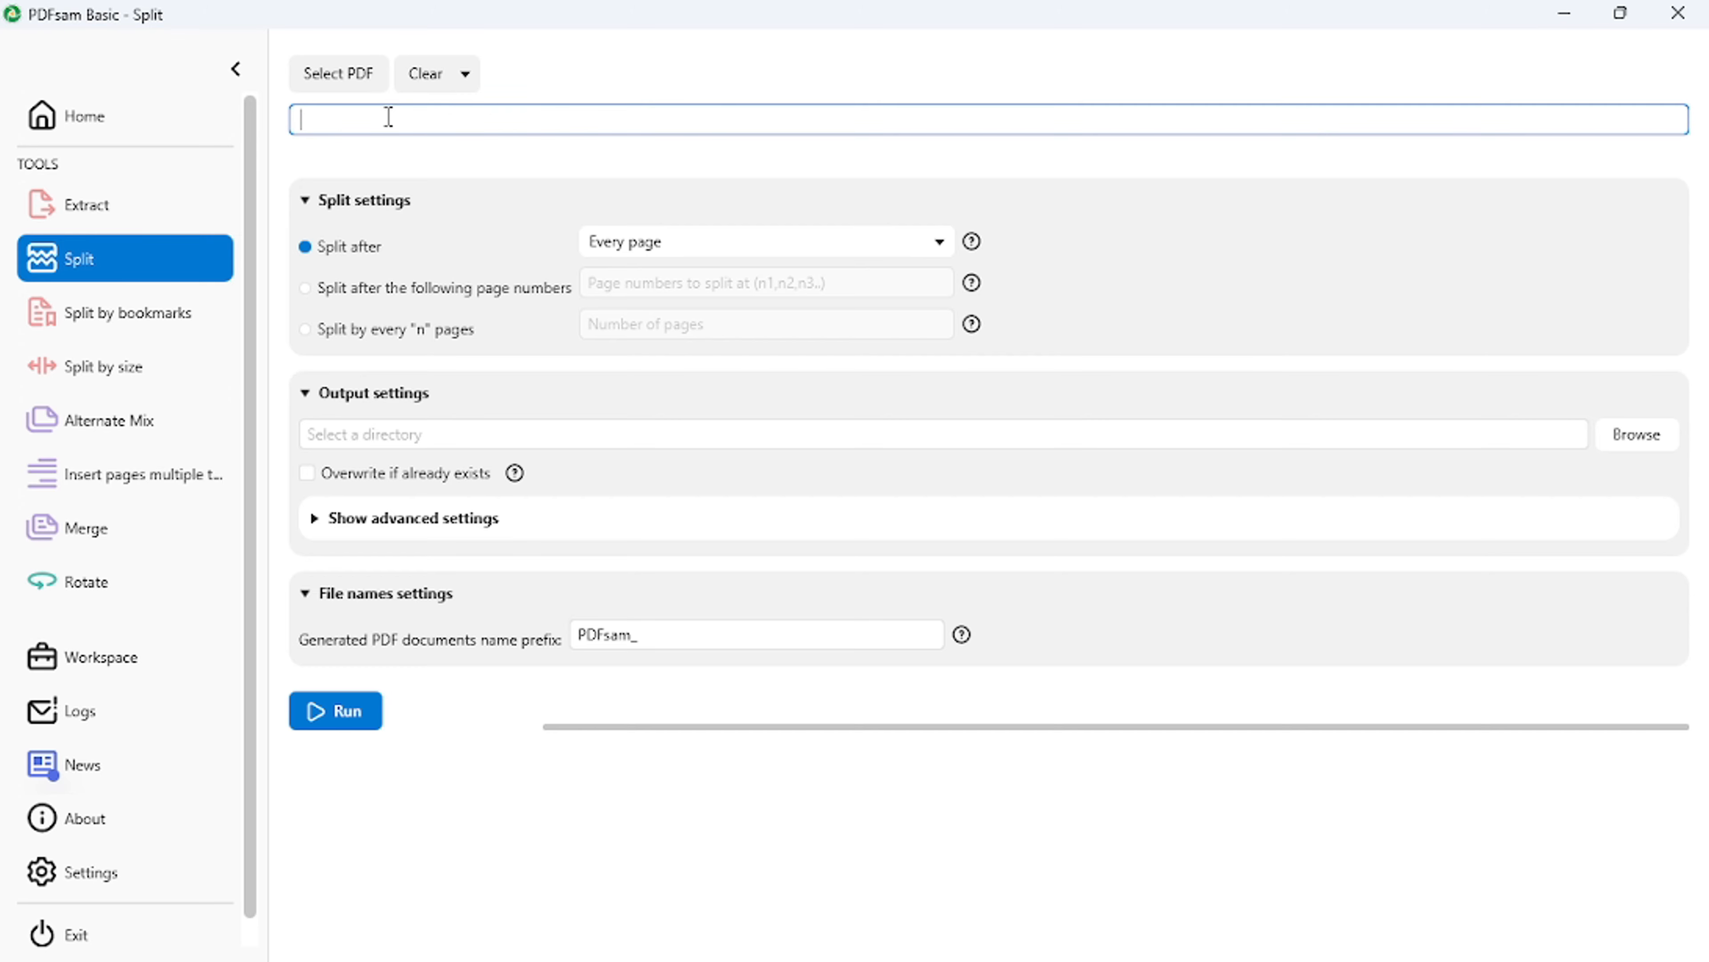
click(1626, 8)
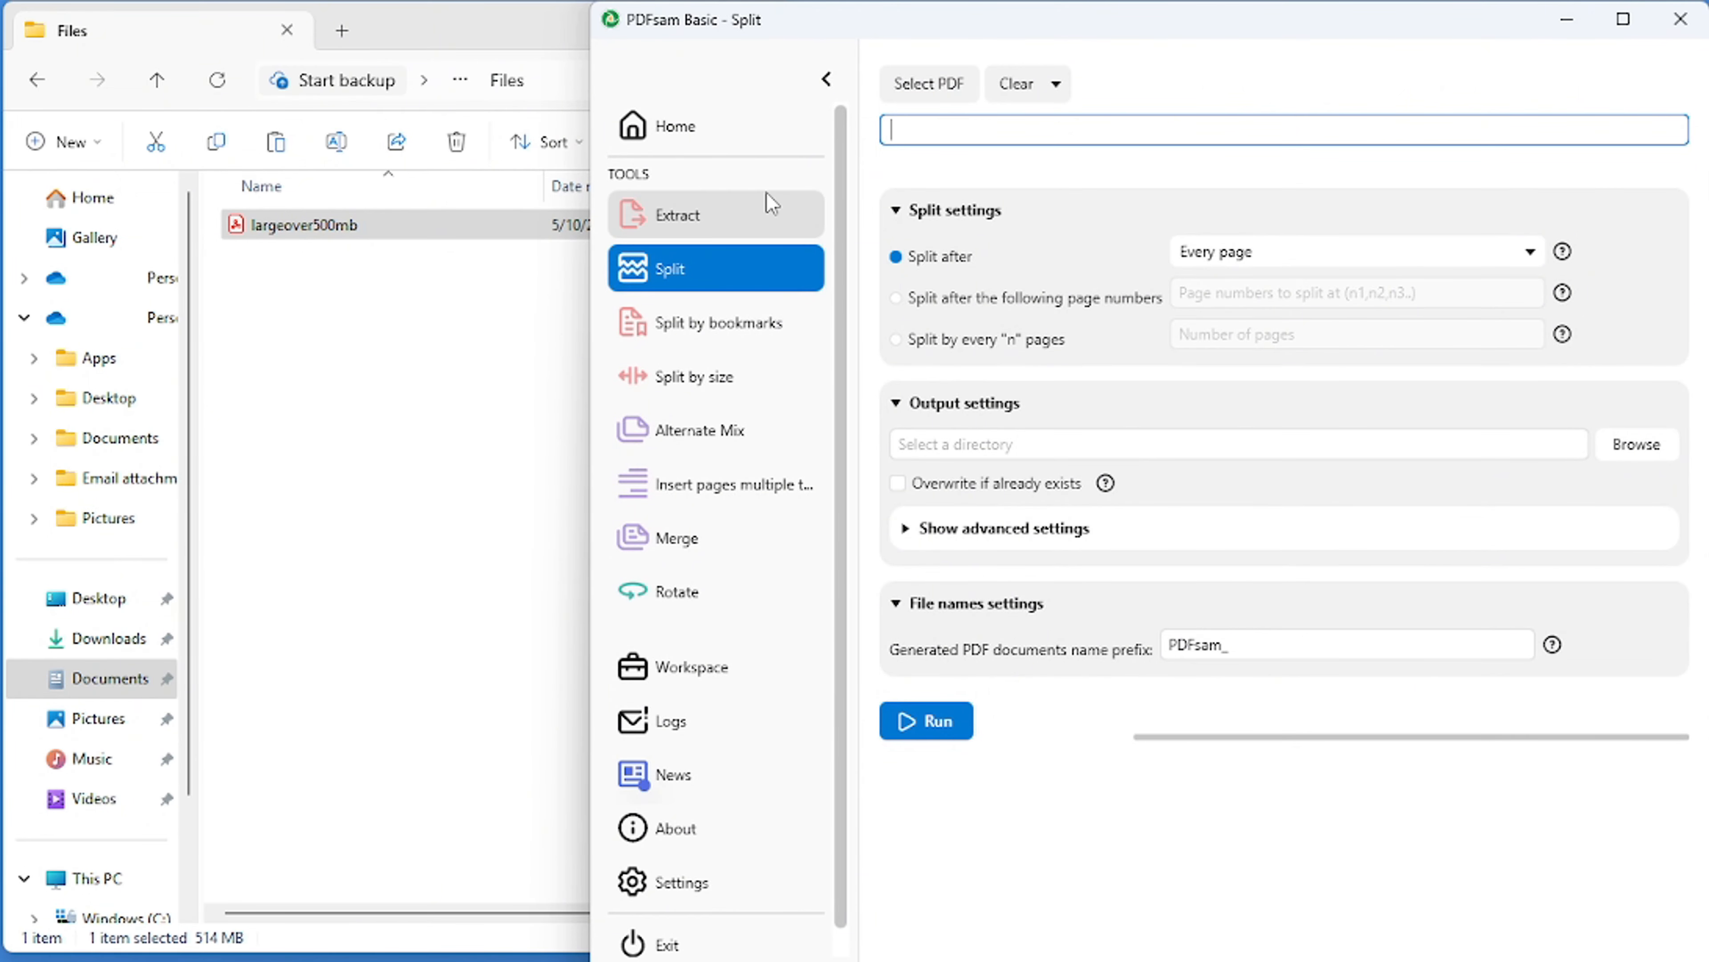
- Check the size of the largeover500mb PDF in its file properties
click(334, 236)
right_click(329, 228)
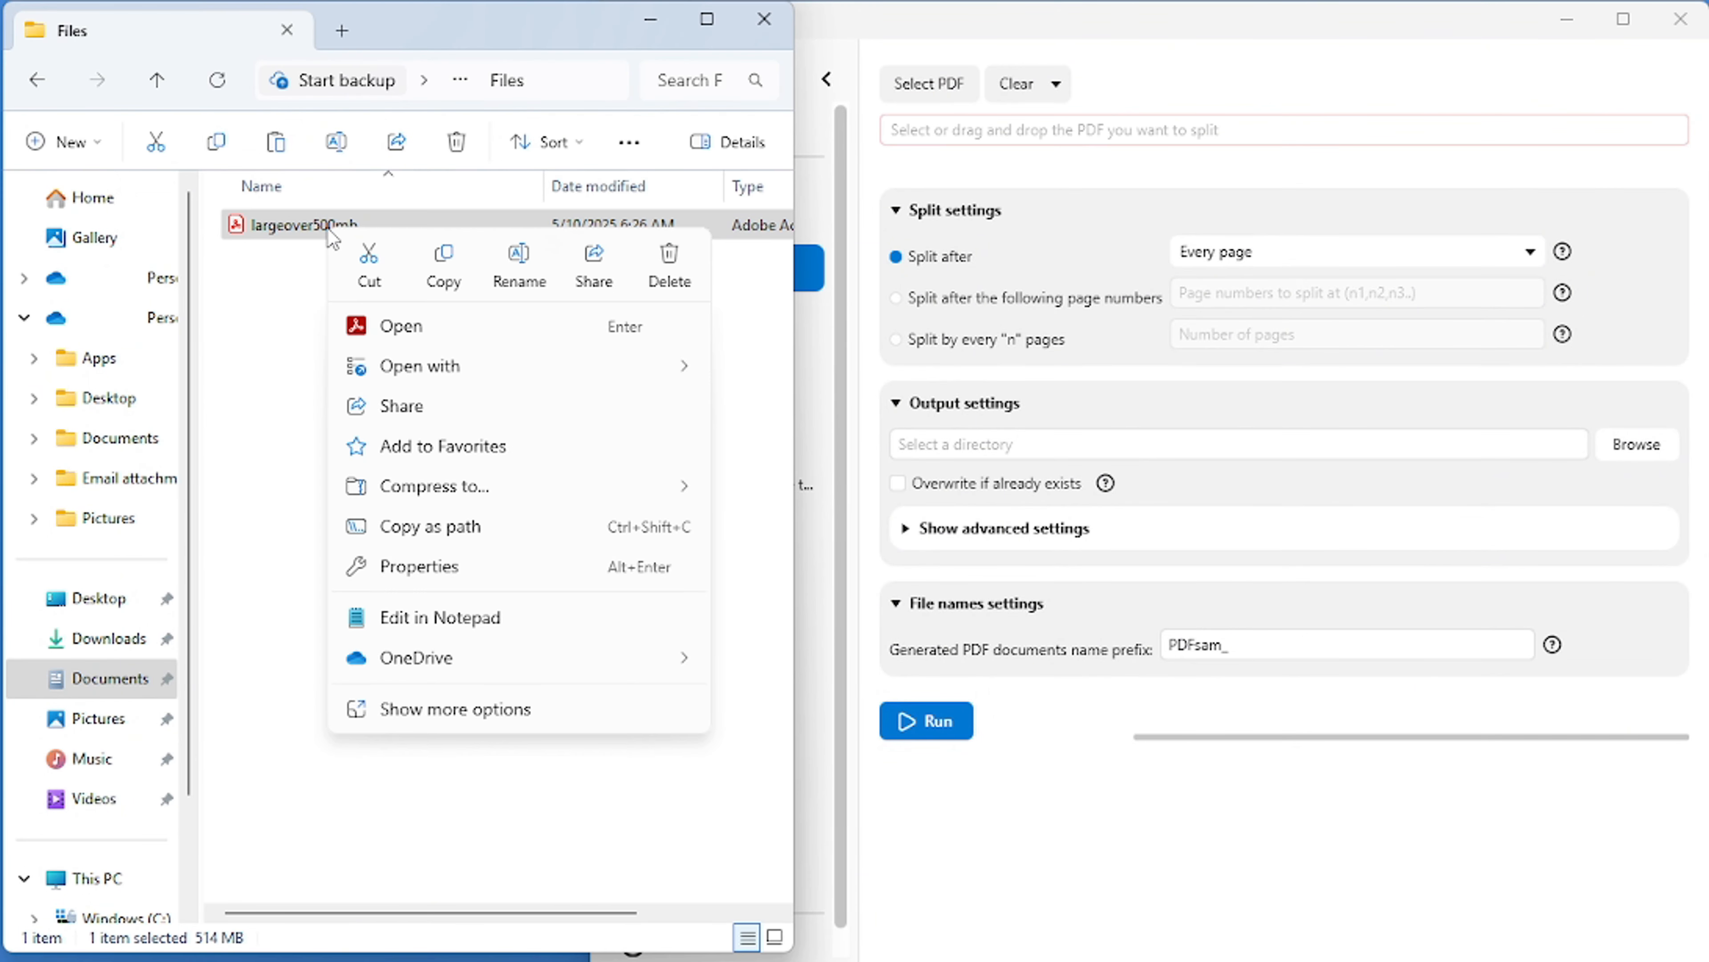
click(399, 566)
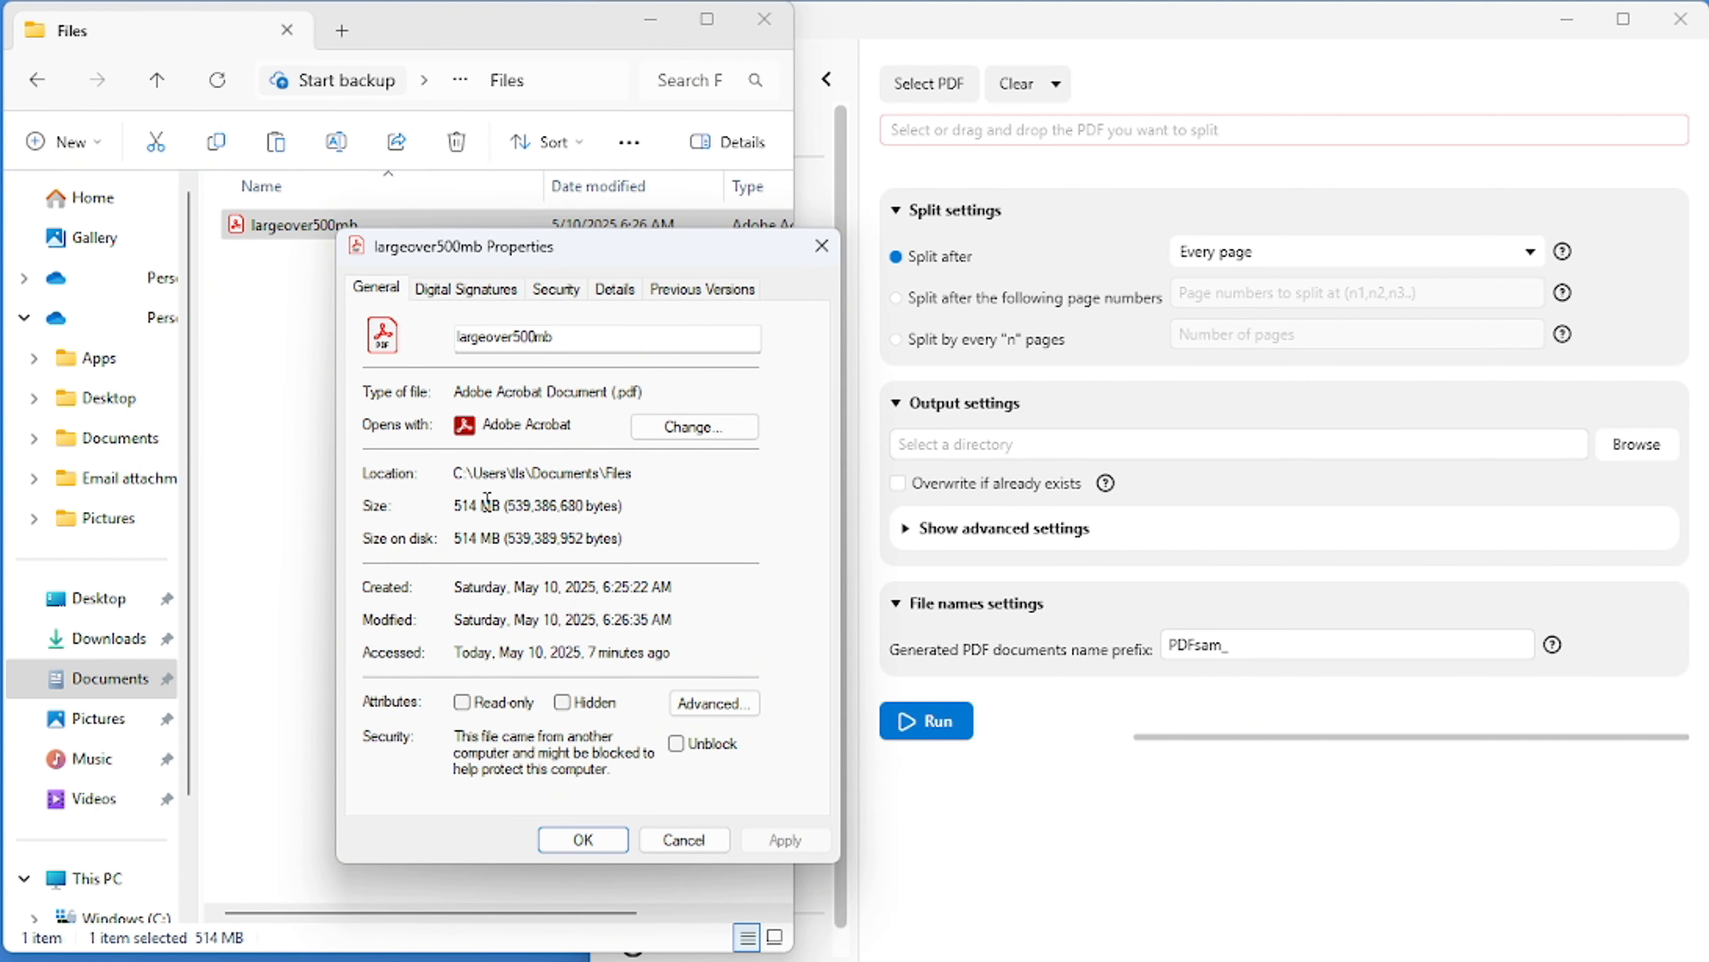
drag(501, 502, 463, 497)
click(582, 839)
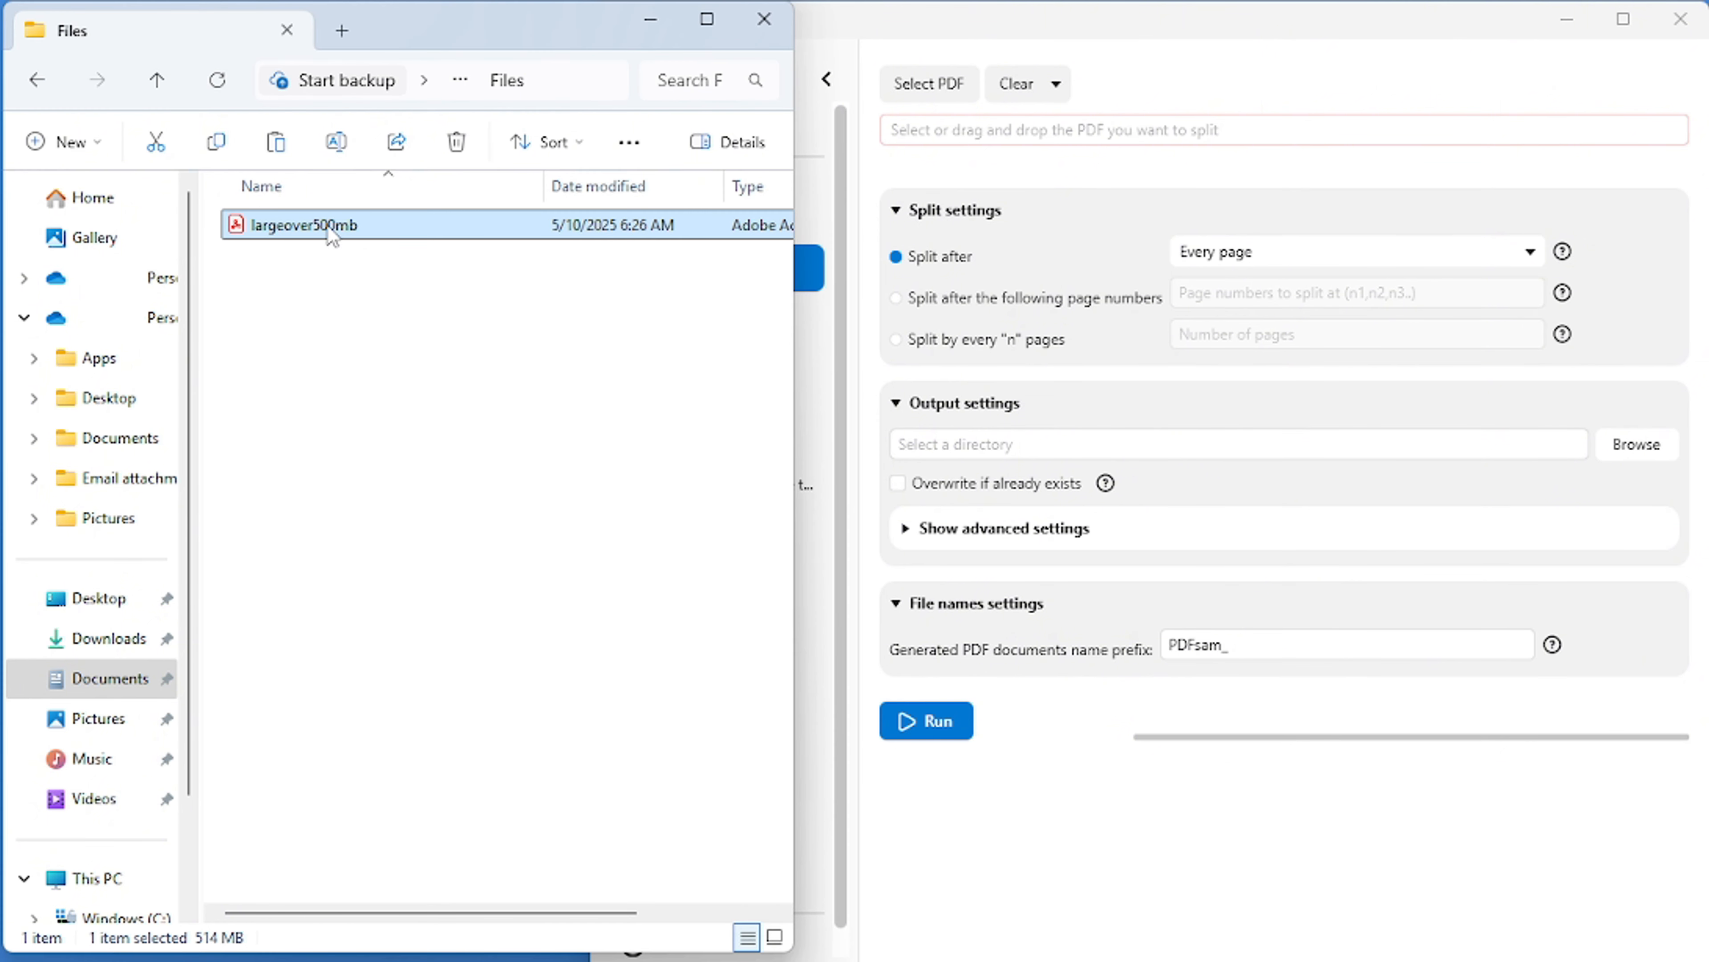
- Load largeover500mb.pdf from the Files folder as the PDF to split and maximize PDFsam Basic
drag(330, 233, 1039, 128)
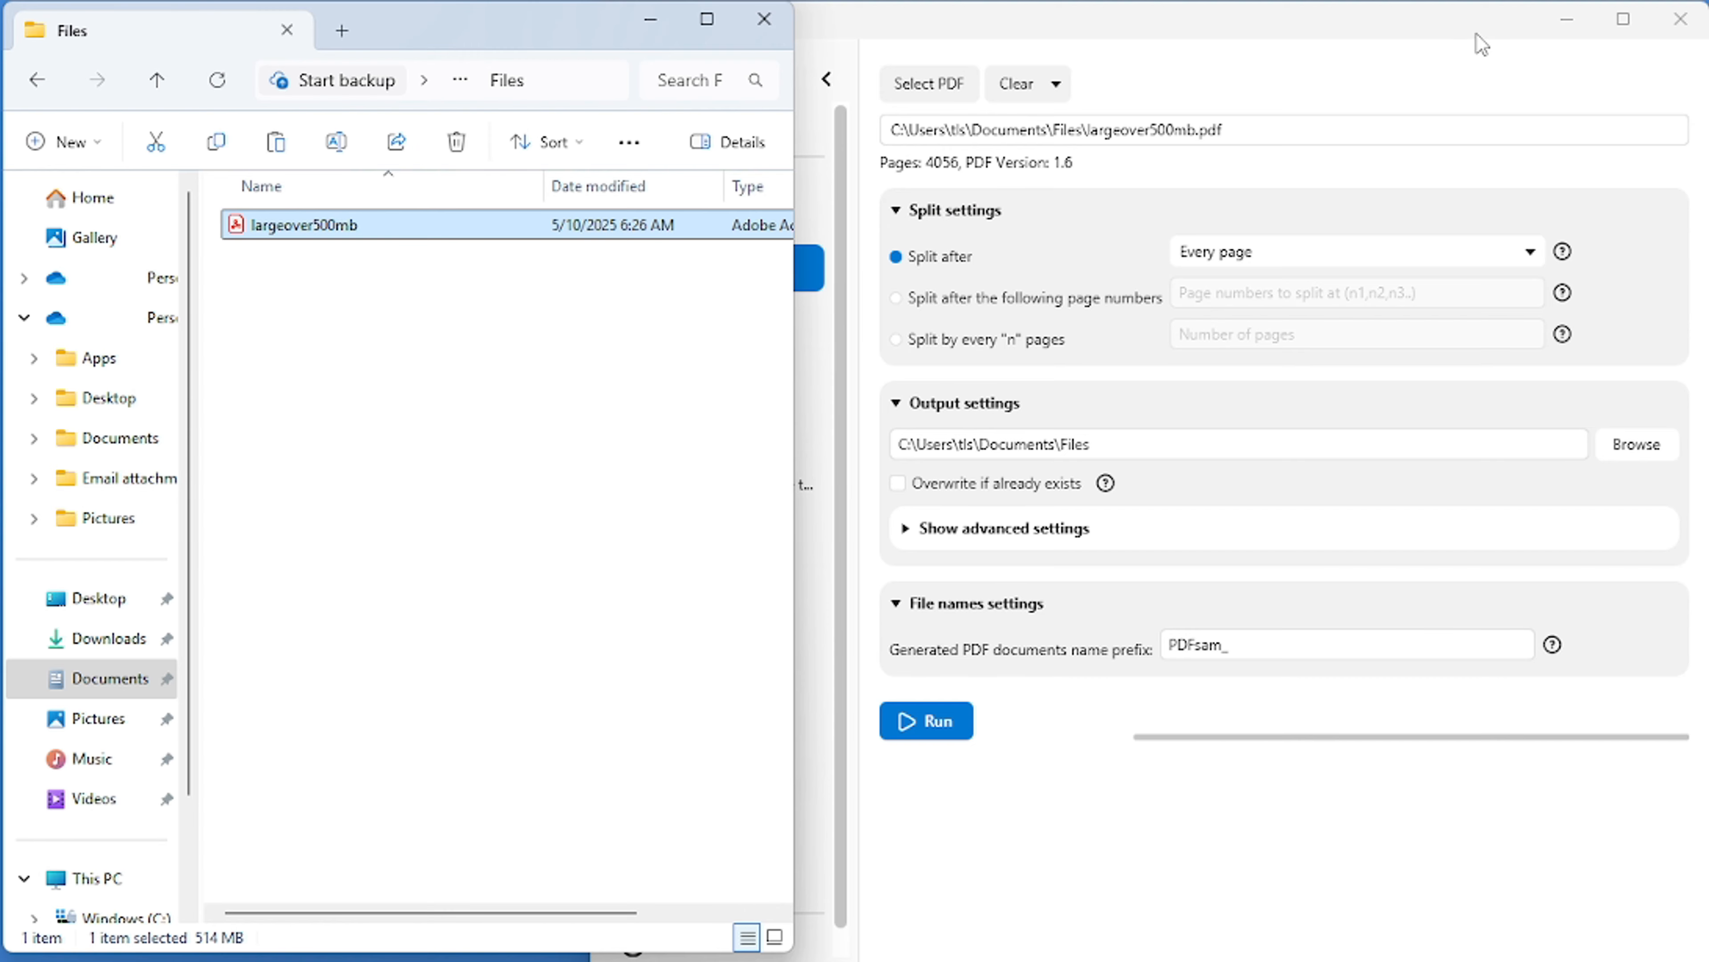
click(1623, 27)
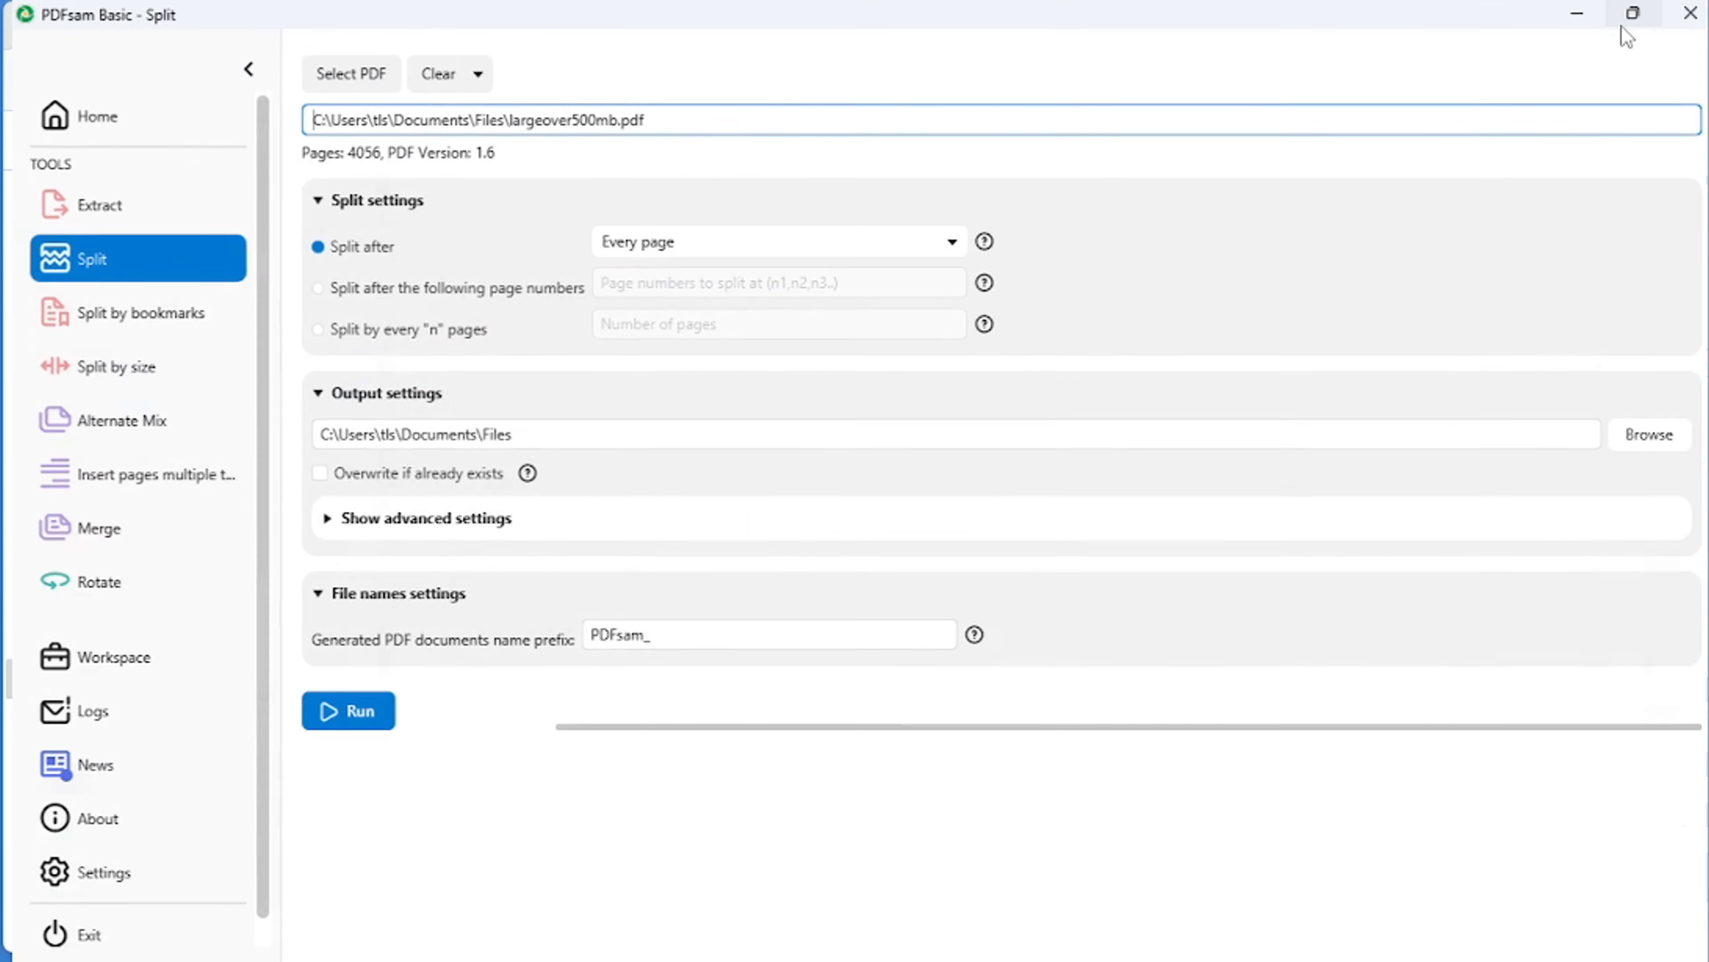
- Split the PDF after every page, skipping any files with the same name in the output directory
click(934, 244)
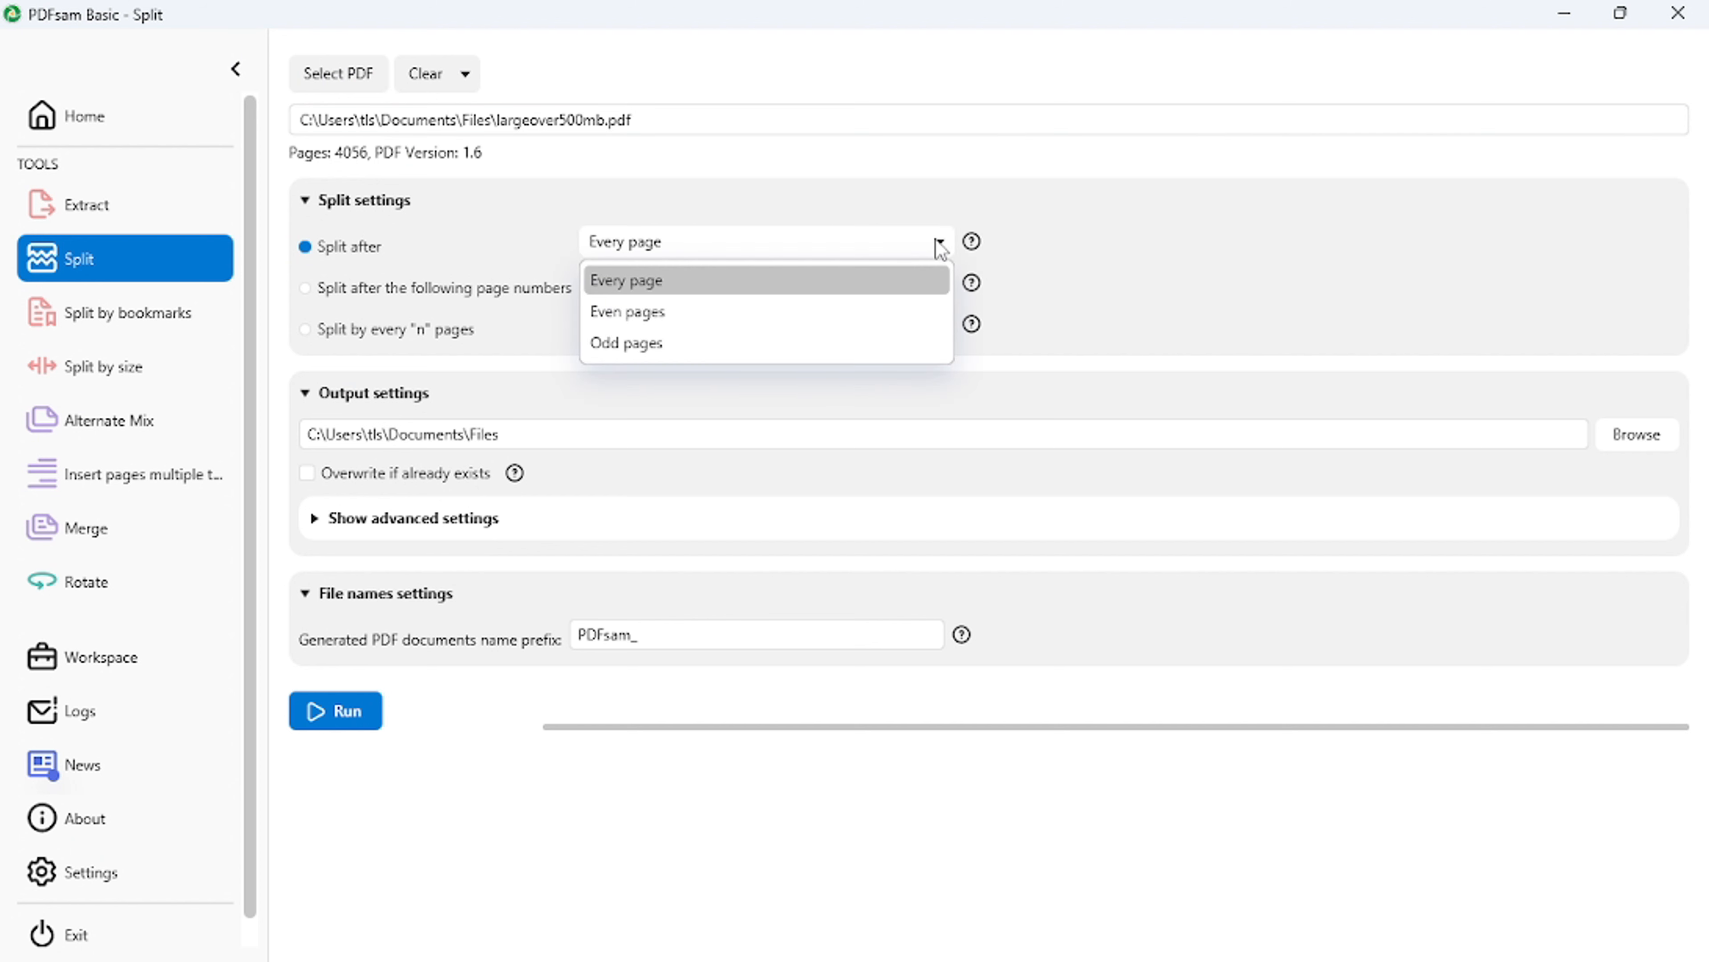
click(738, 288)
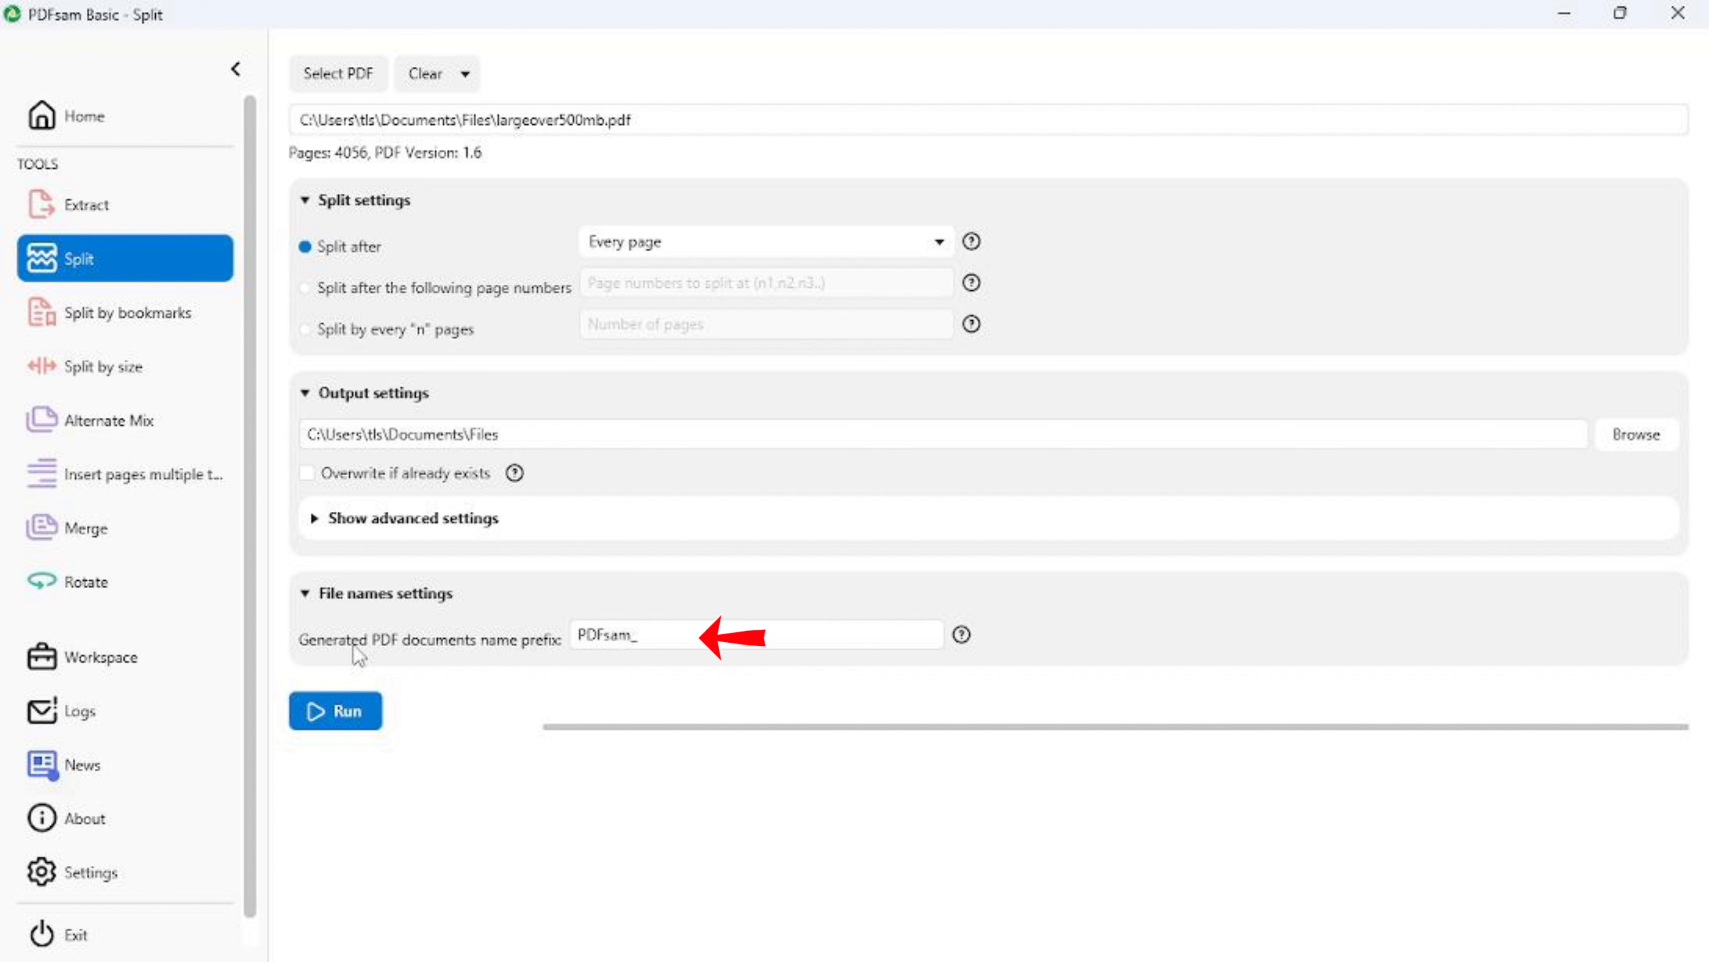
click(340, 716)
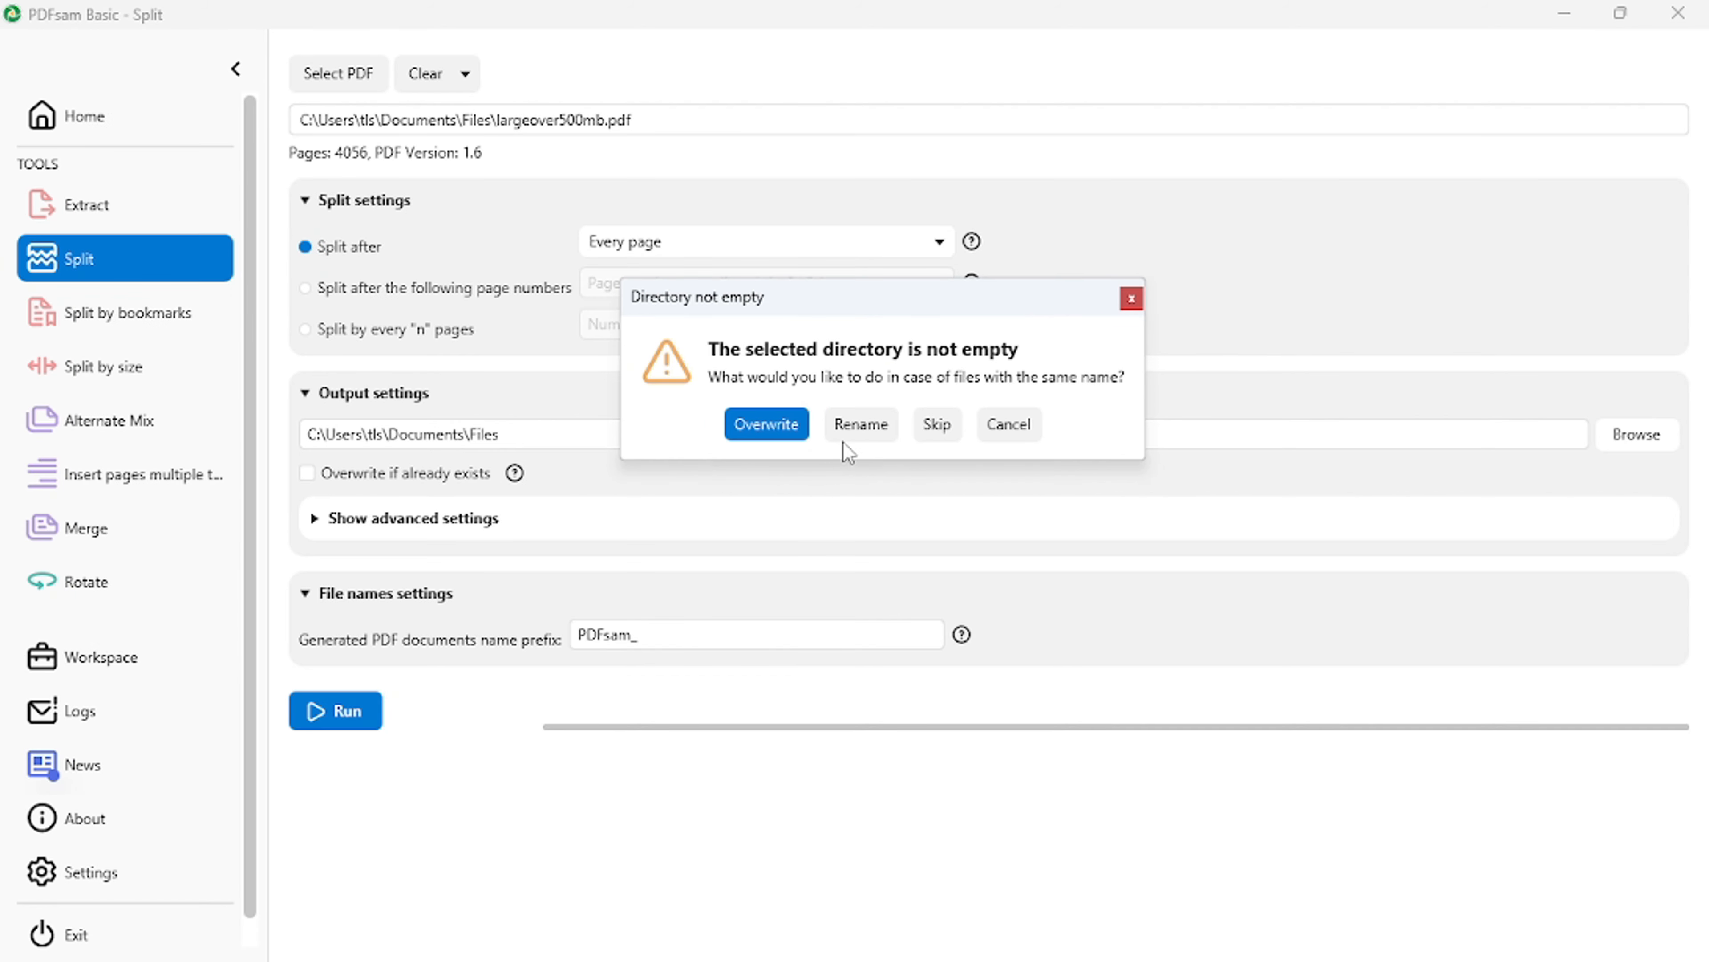
click(935, 424)
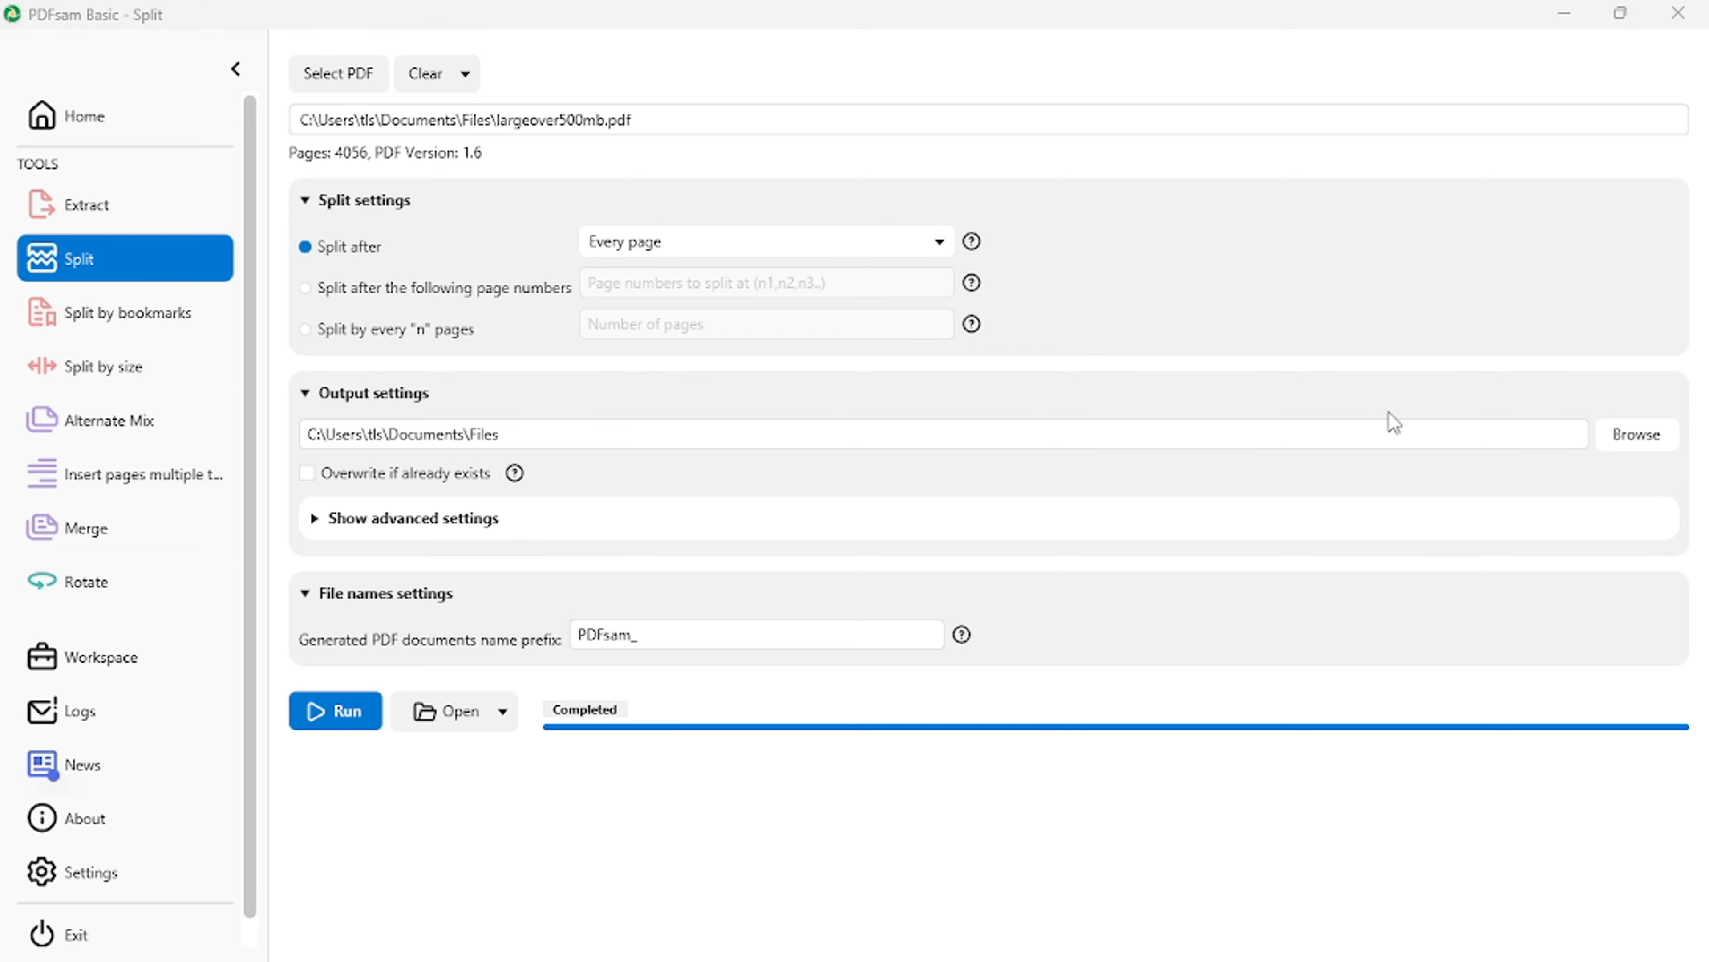
- Examine the names and sizes of the split PDFs in the Files folder down to the end of the list
click(1622, 15)
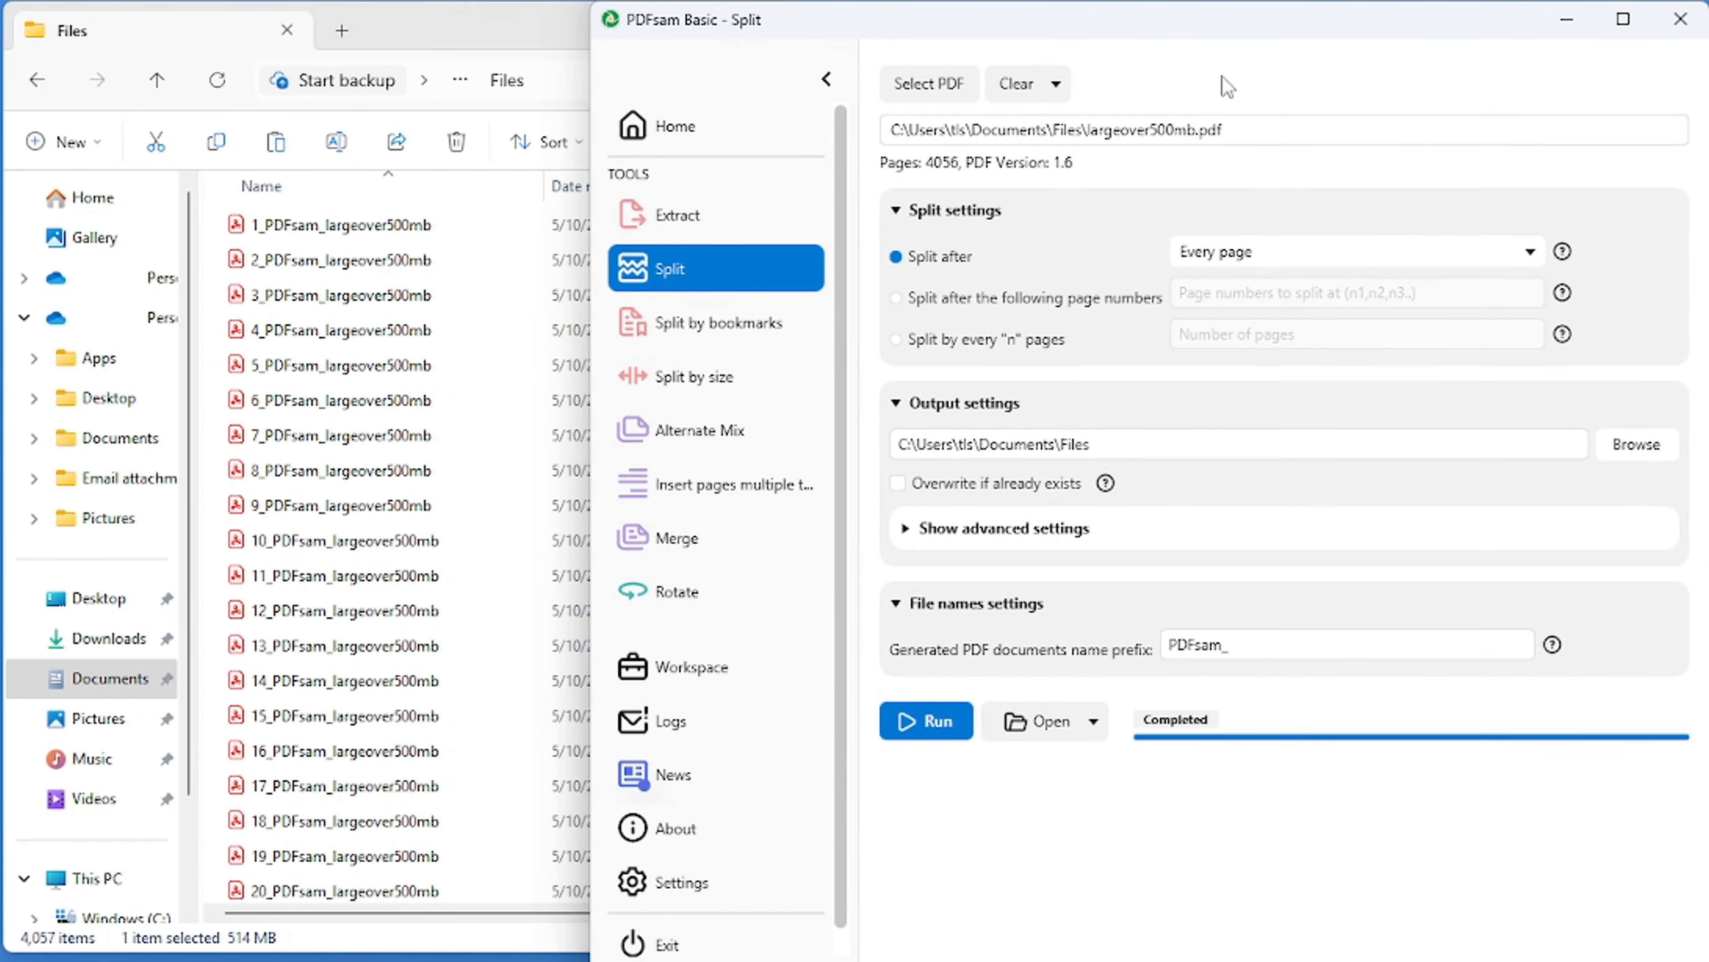
click(515, 37)
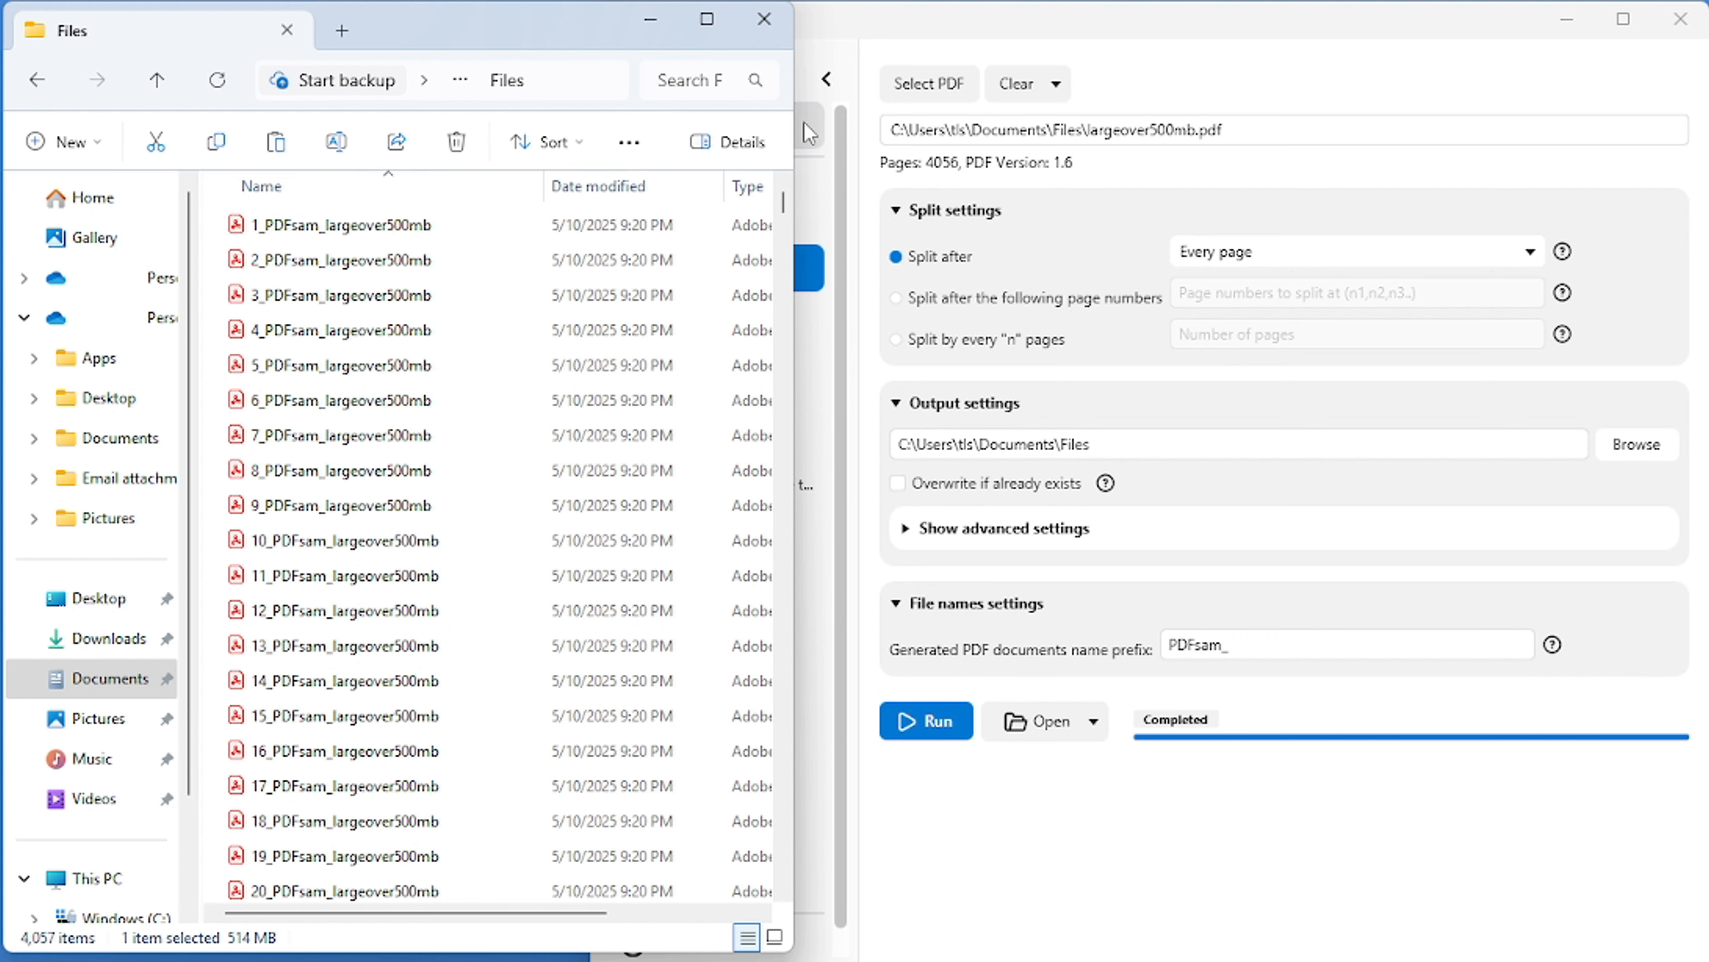
drag(817, 128, 1133, 128)
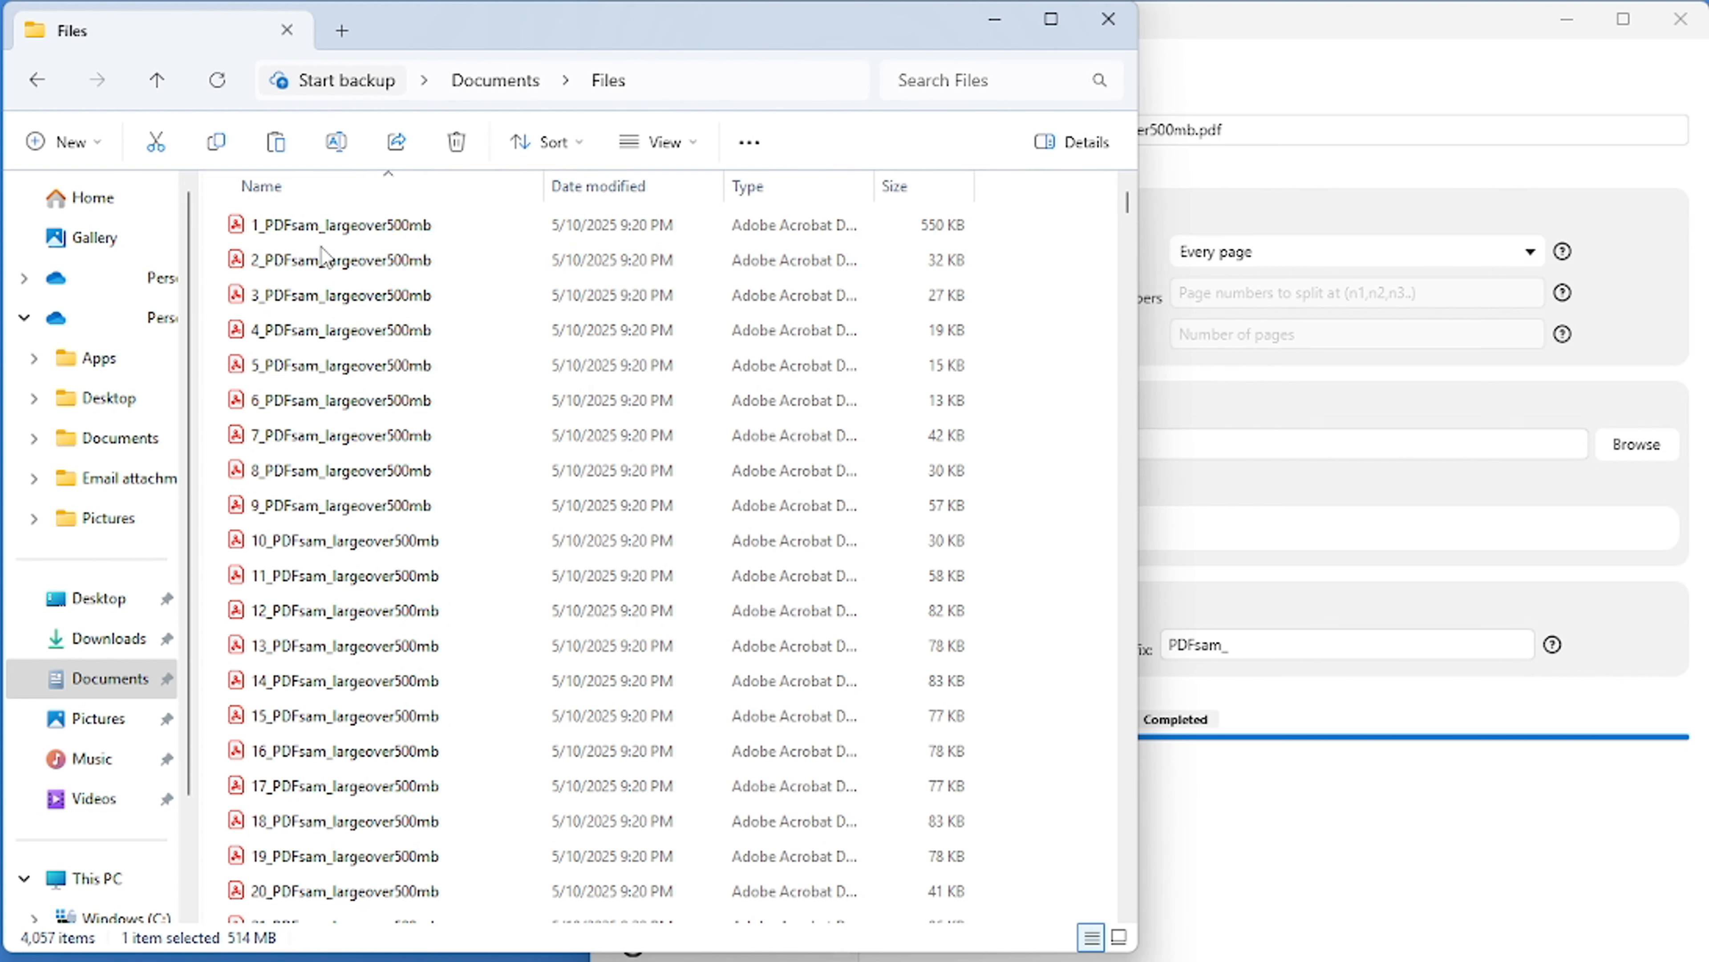
scroll(319, 746, down, 2)
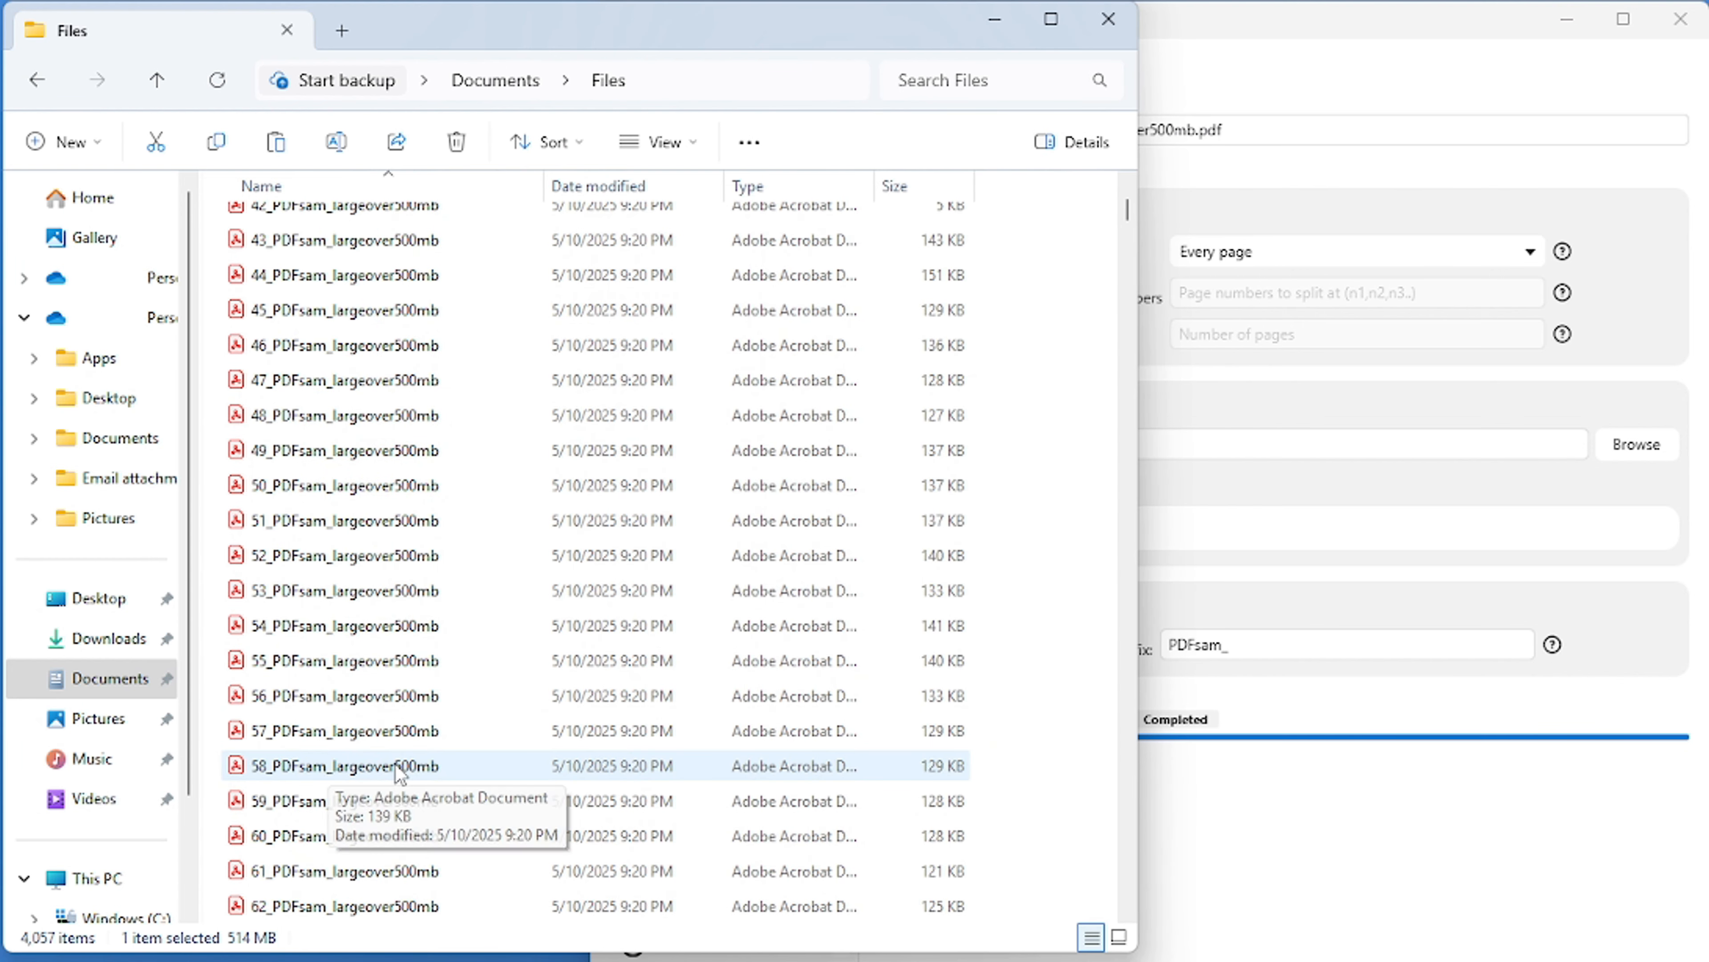
scroll(319, 754, down, 20)
drag(1127, 216, 1095, 912)
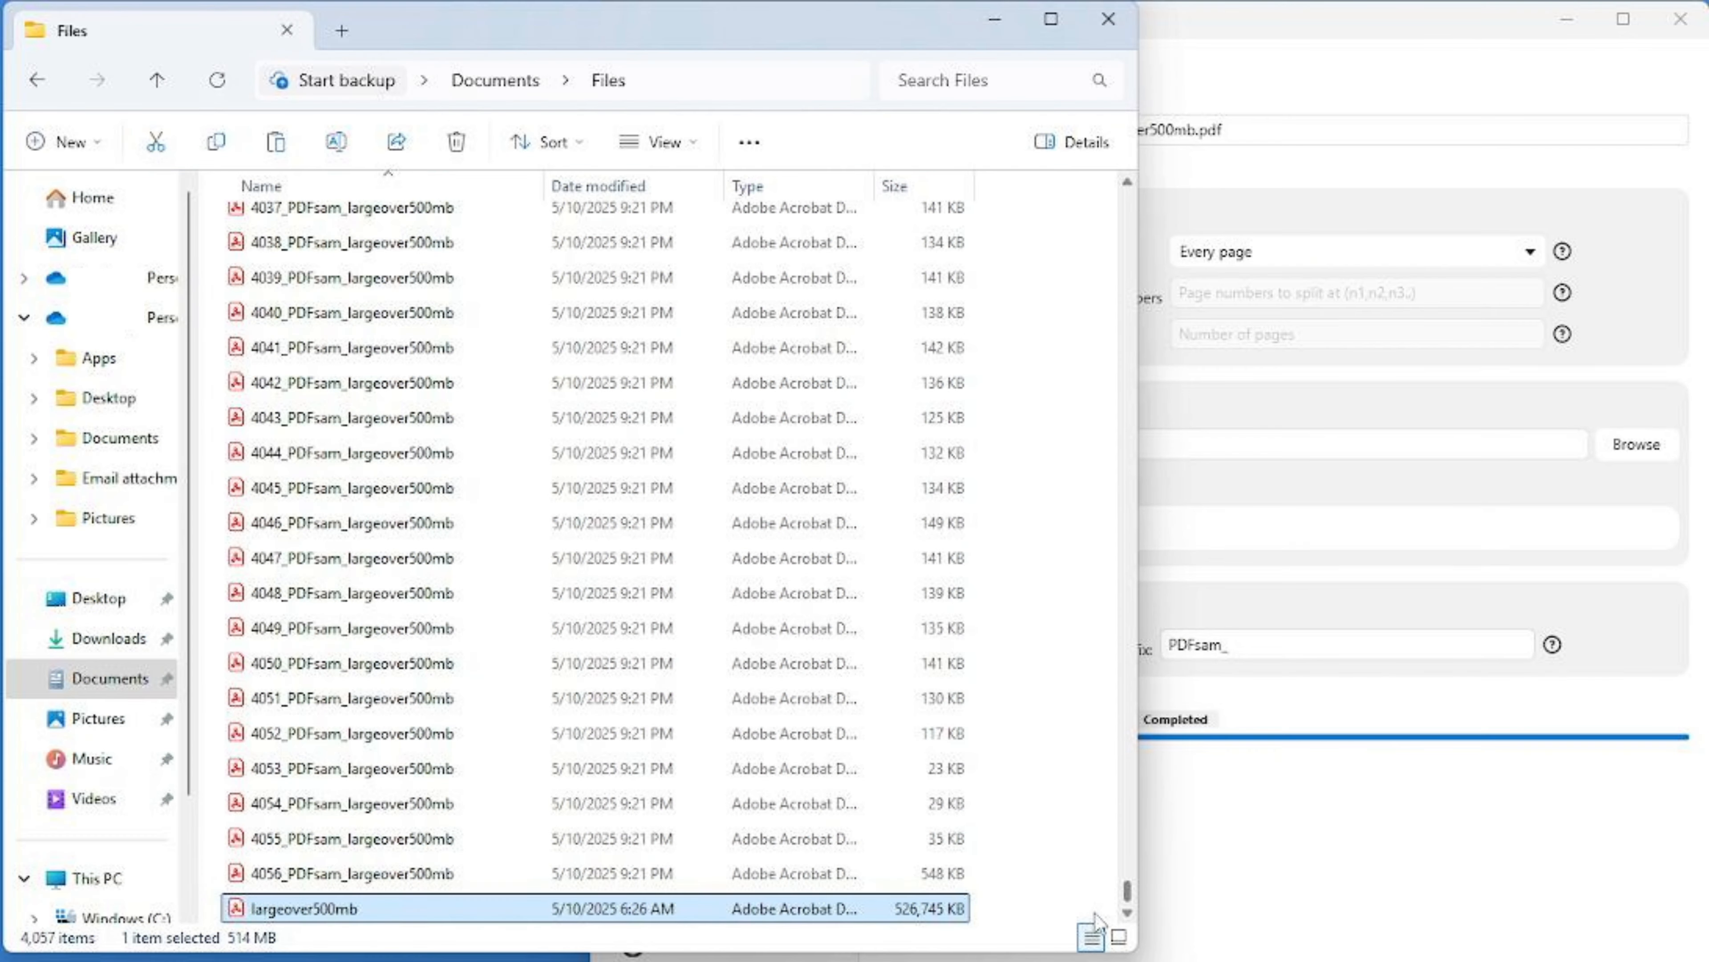